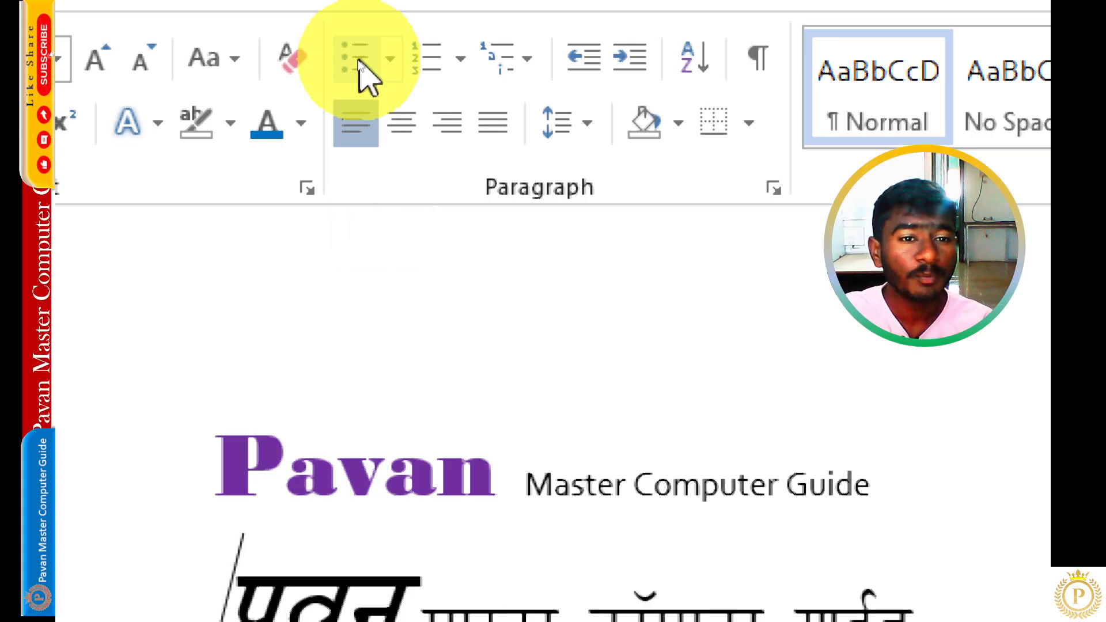
key("super")
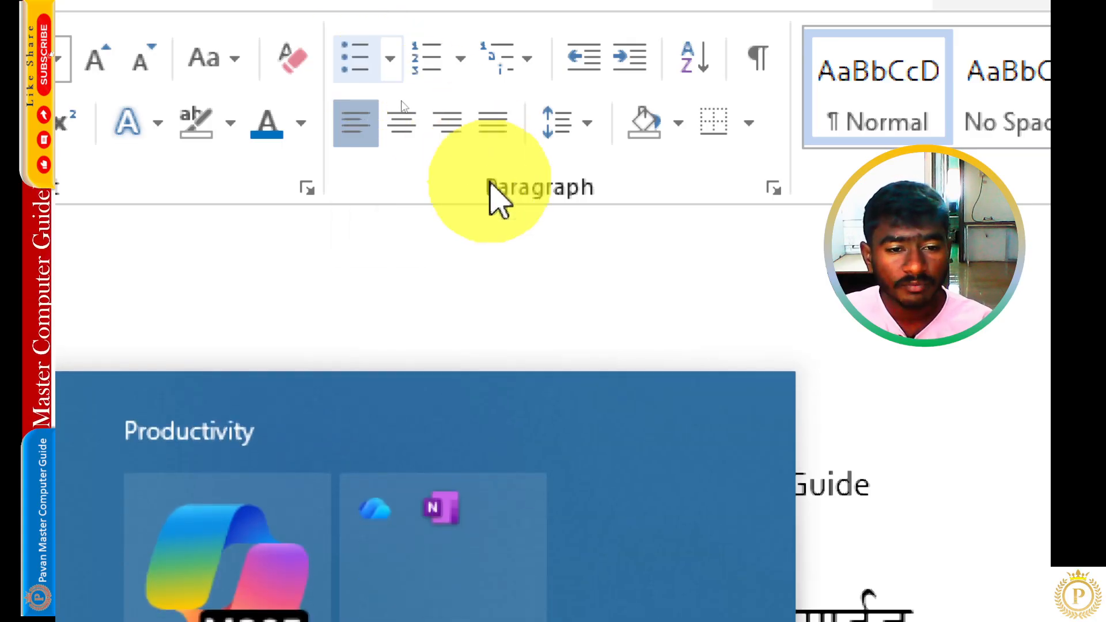
key("super")
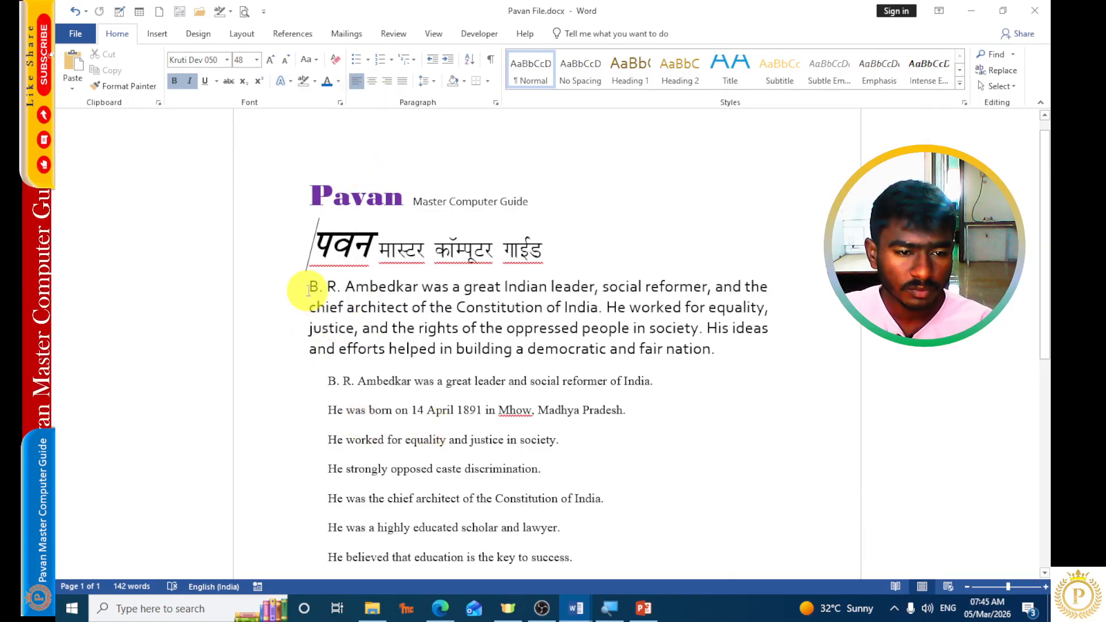
Apply a round bullet to the introductory B. R. Ambedkar paragraph and remove it again.
left_click_drag(305, 287, 723, 347)
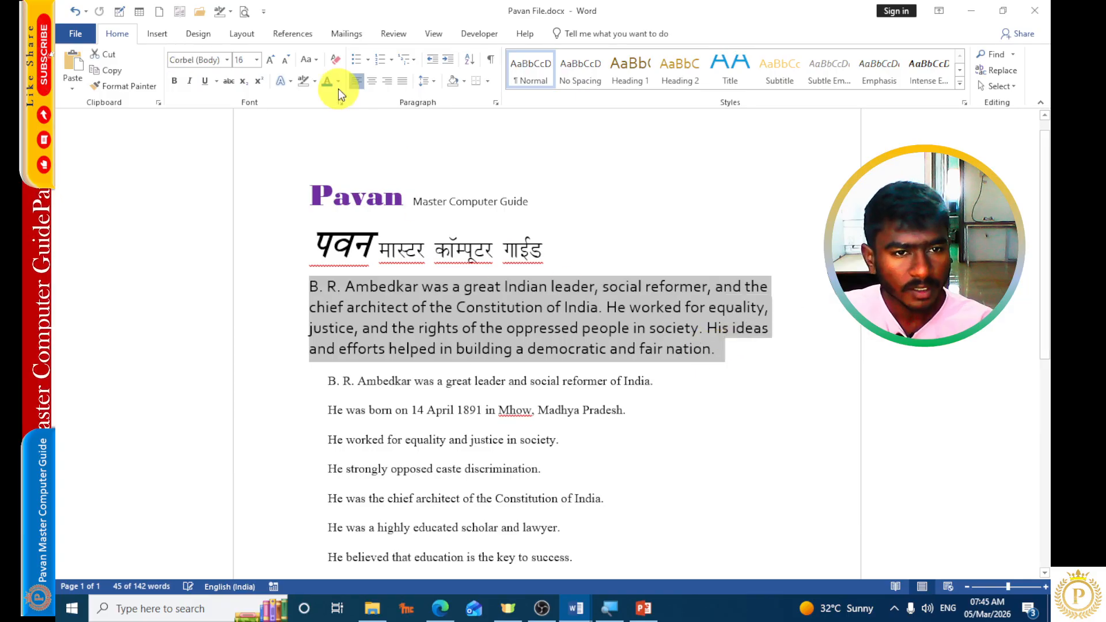
left_click(359, 60)
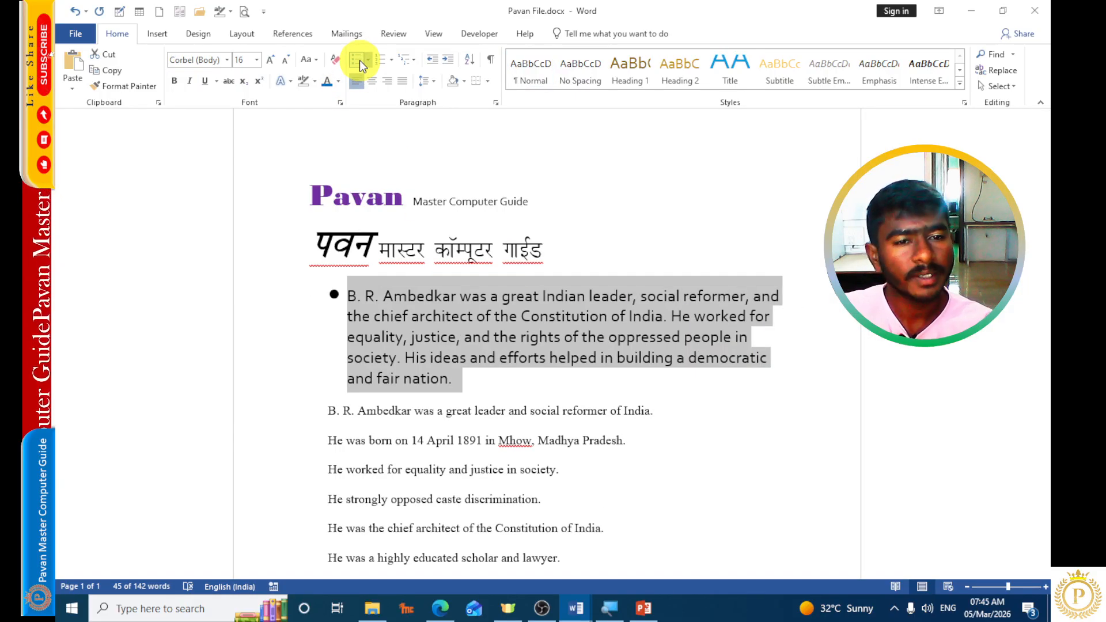
left_click(359, 60)
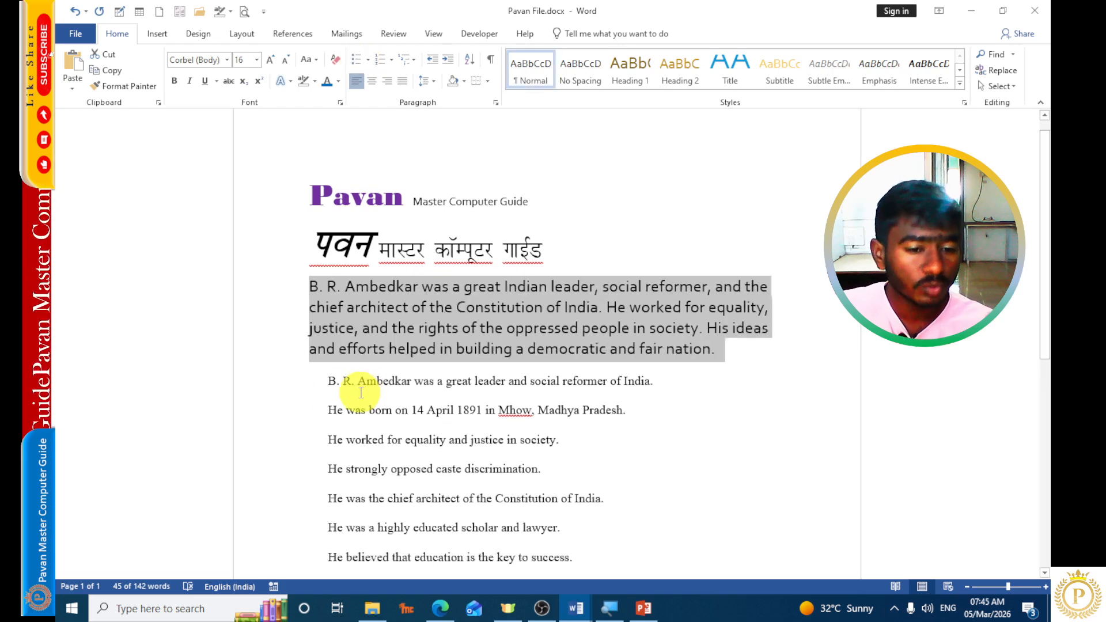
Select all ten short sentences below the paragraph and format them as a bulleted list with check mark bullets.
left_click_drag(329, 383, 607, 502)
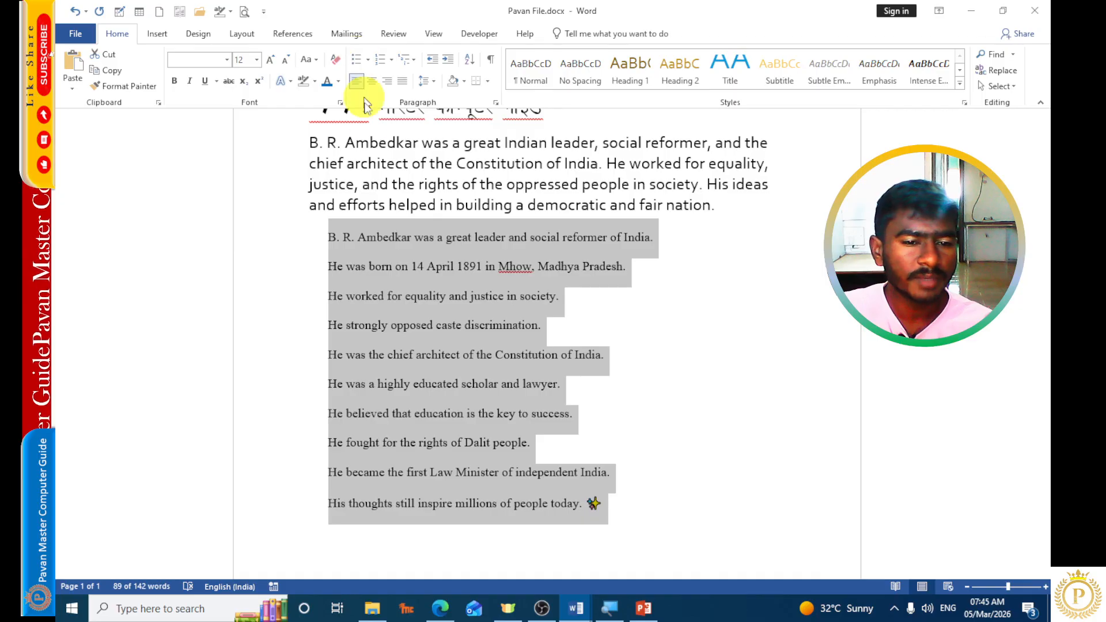
left_click(356, 58)
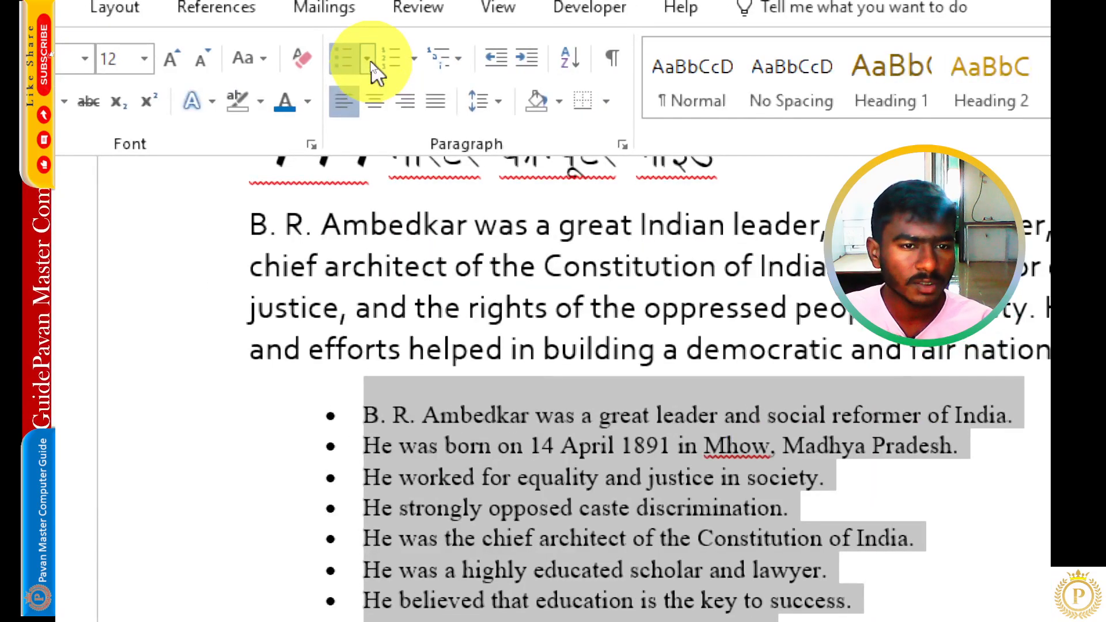
left_click(367, 59)
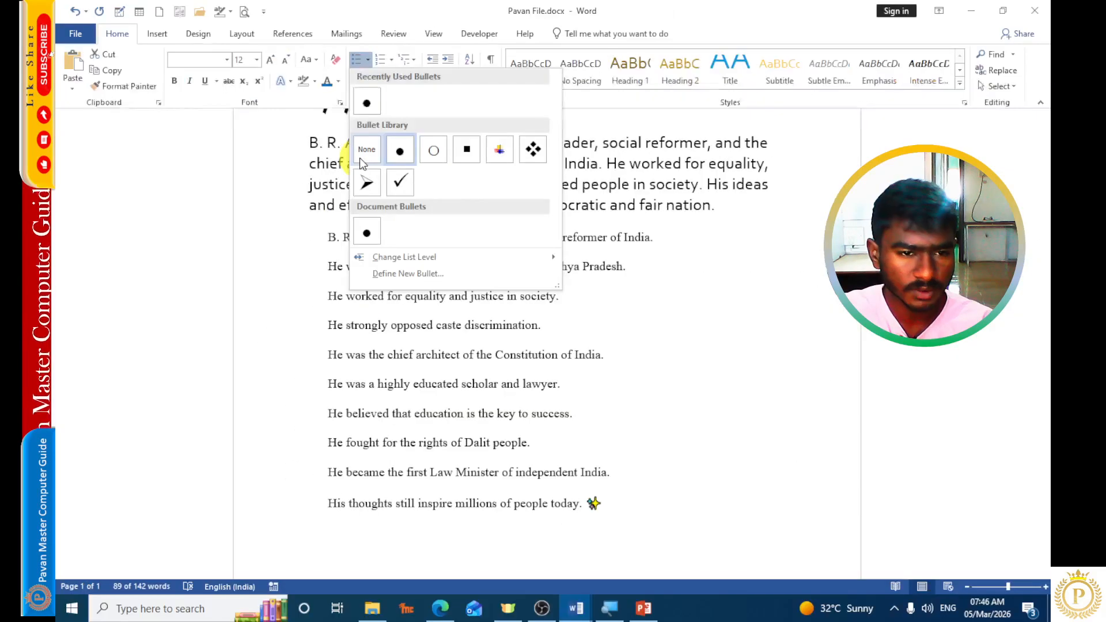
left_click(399, 182)
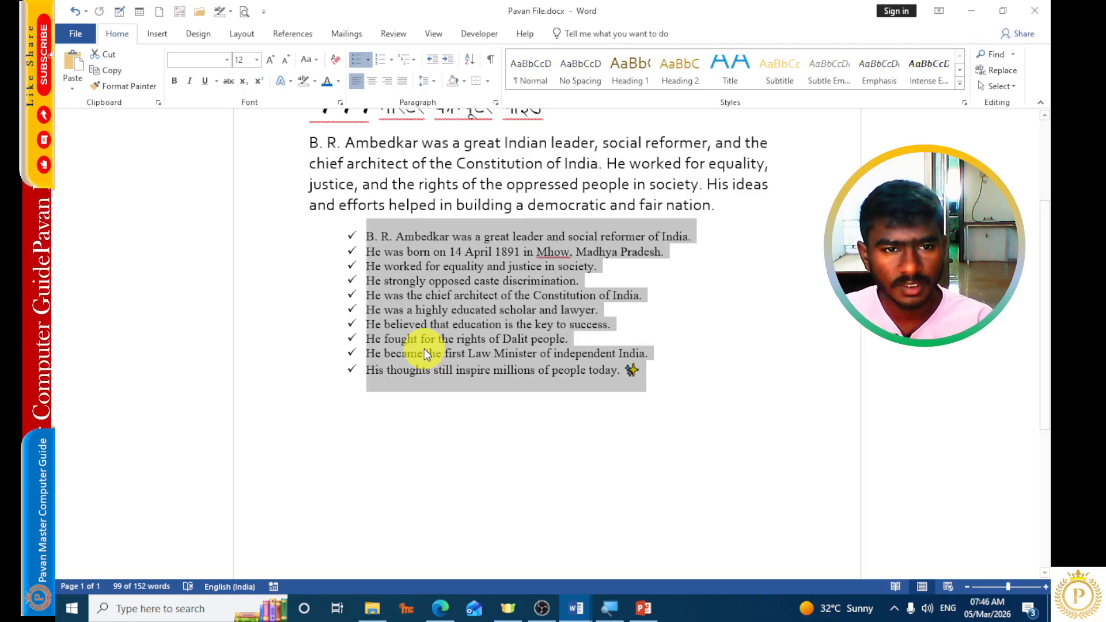
Convert the ten-line bulleted list to a numbered list in the 1. 2. 3. format.
left_click(391, 59)
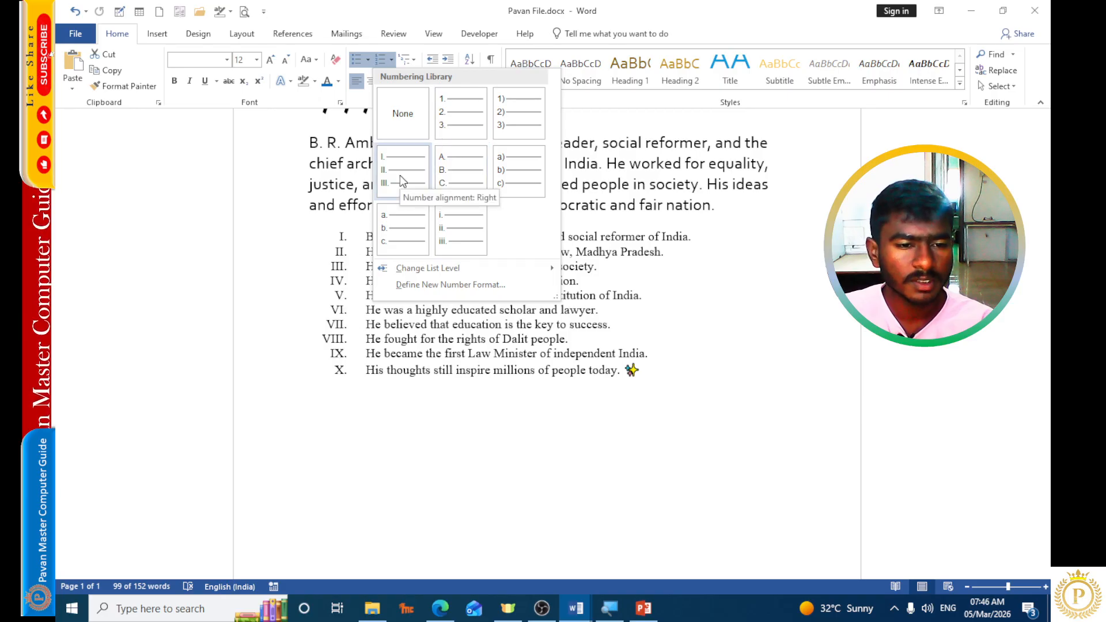
left_click(459, 117)
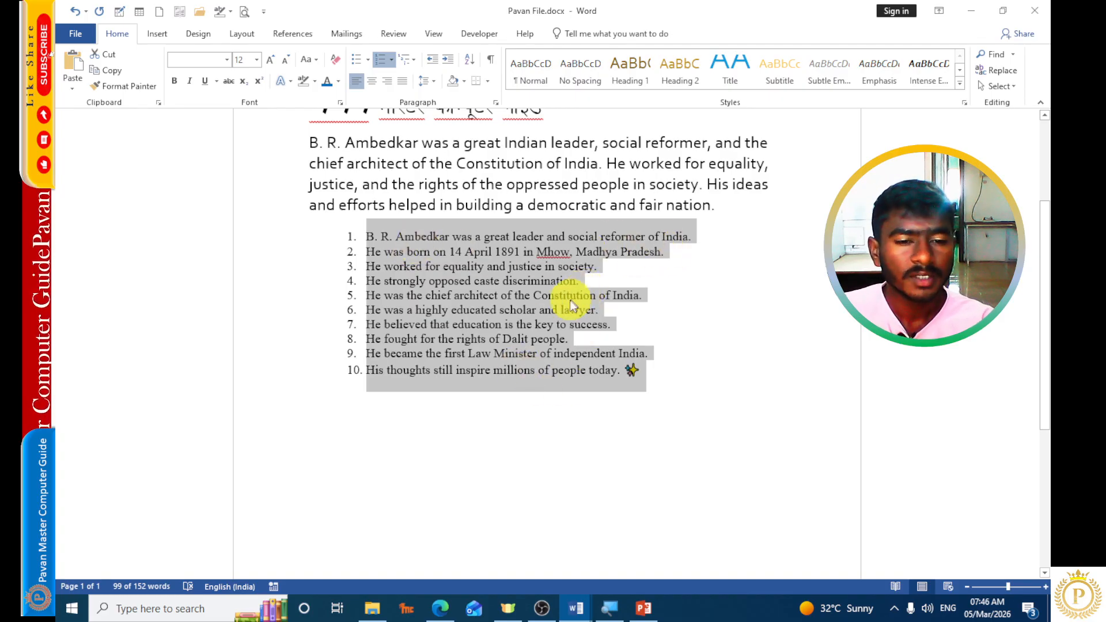
Try the Article I. Heading 1 / Section 1.01 multilevel list format on the numbered lines, and undo it.
left_click(412, 60)
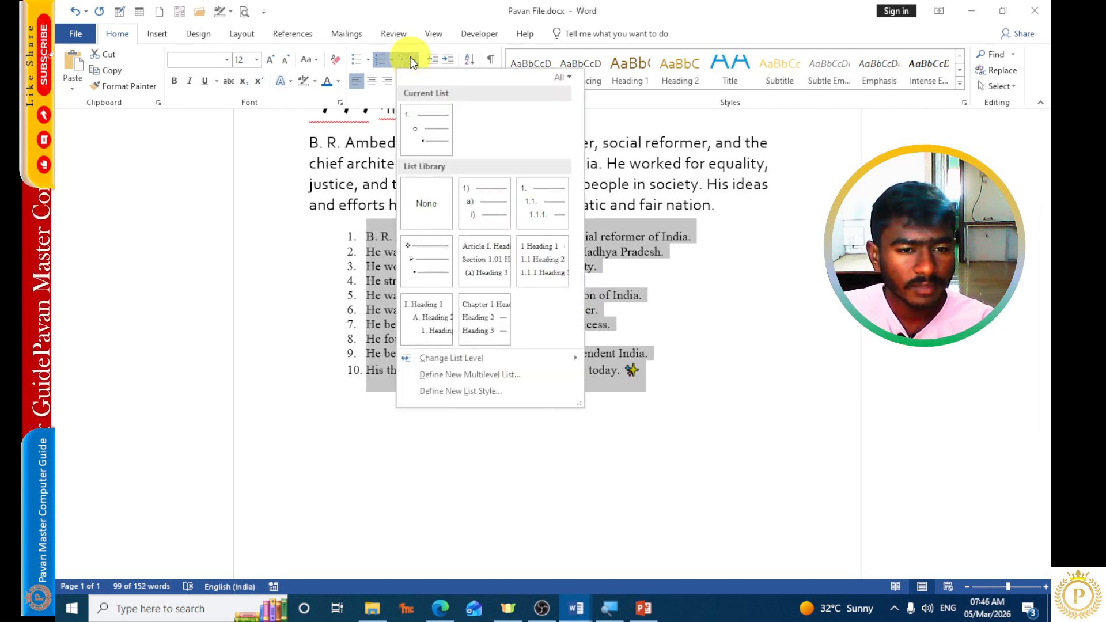
mouse_move(471, 247)
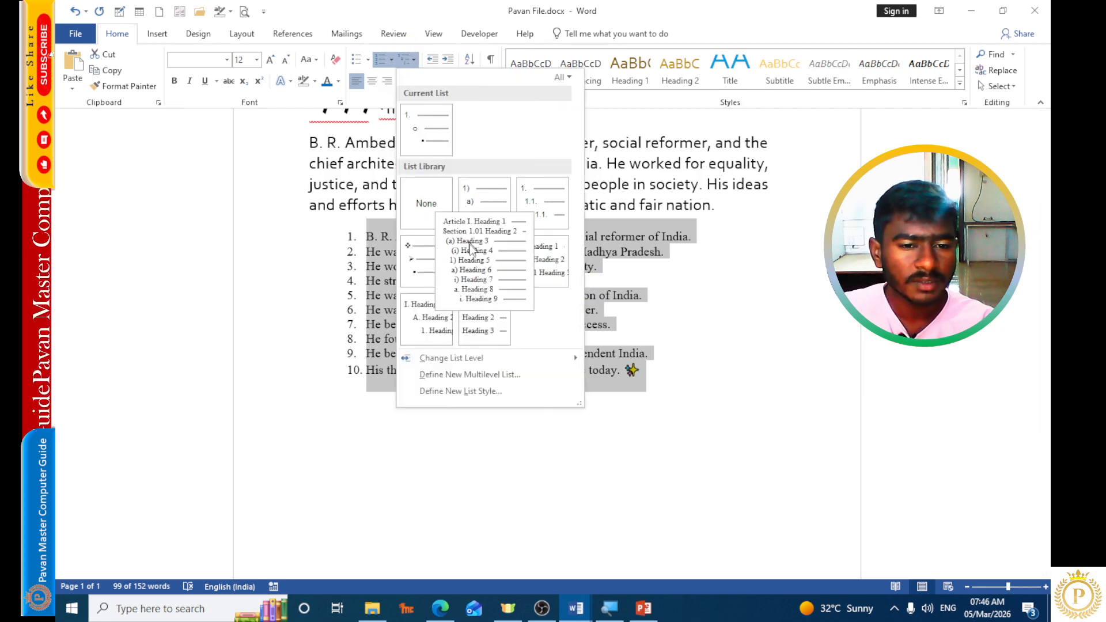
left_click(497, 261)
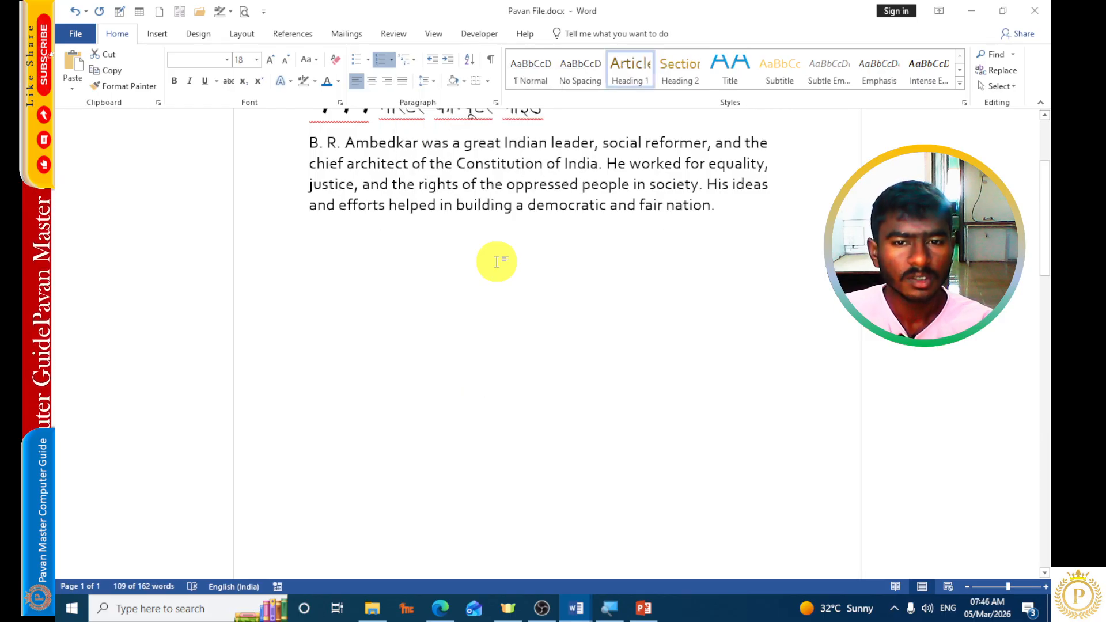
scroll(497, 261, "down", 10)
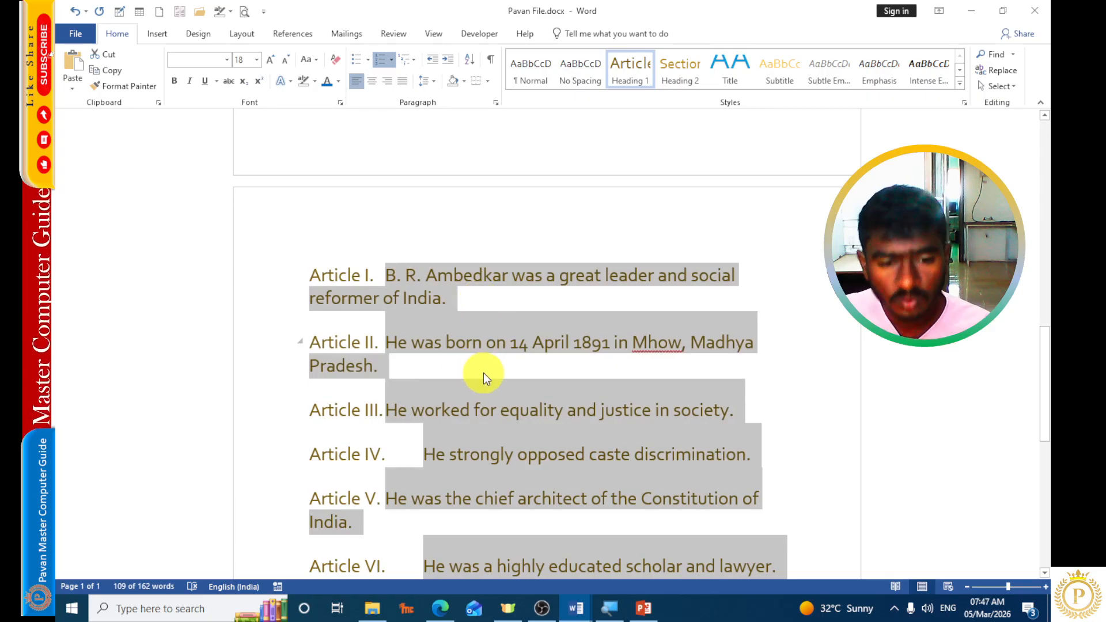
scroll(483, 372, "up", 2)
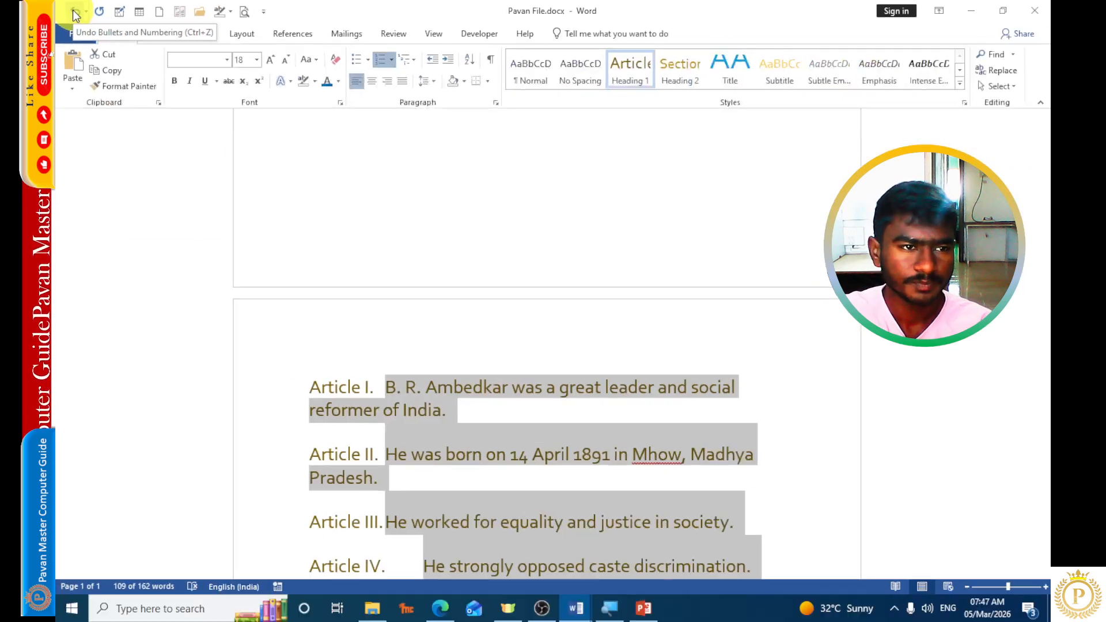
left_click(75, 13)
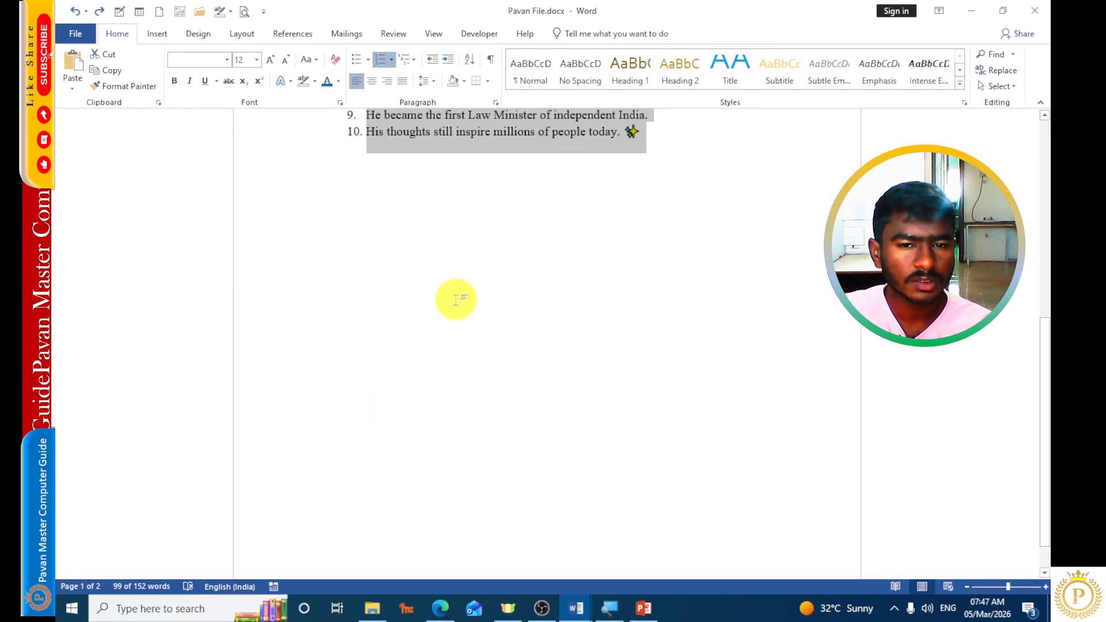
scroll(478, 298, "up", 5)
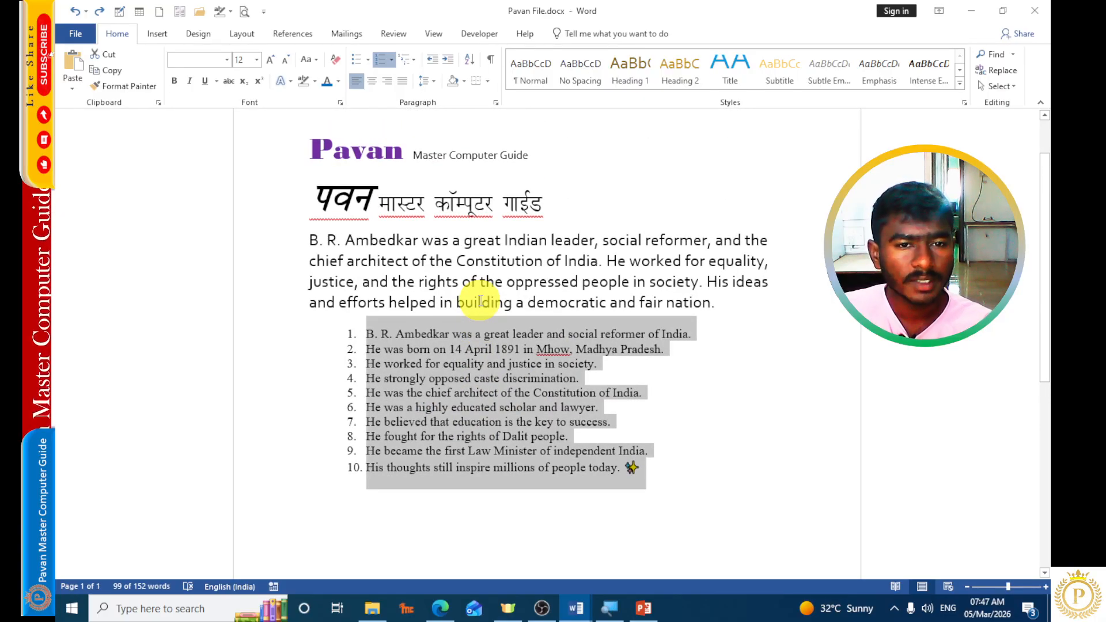
left_click(414, 60)
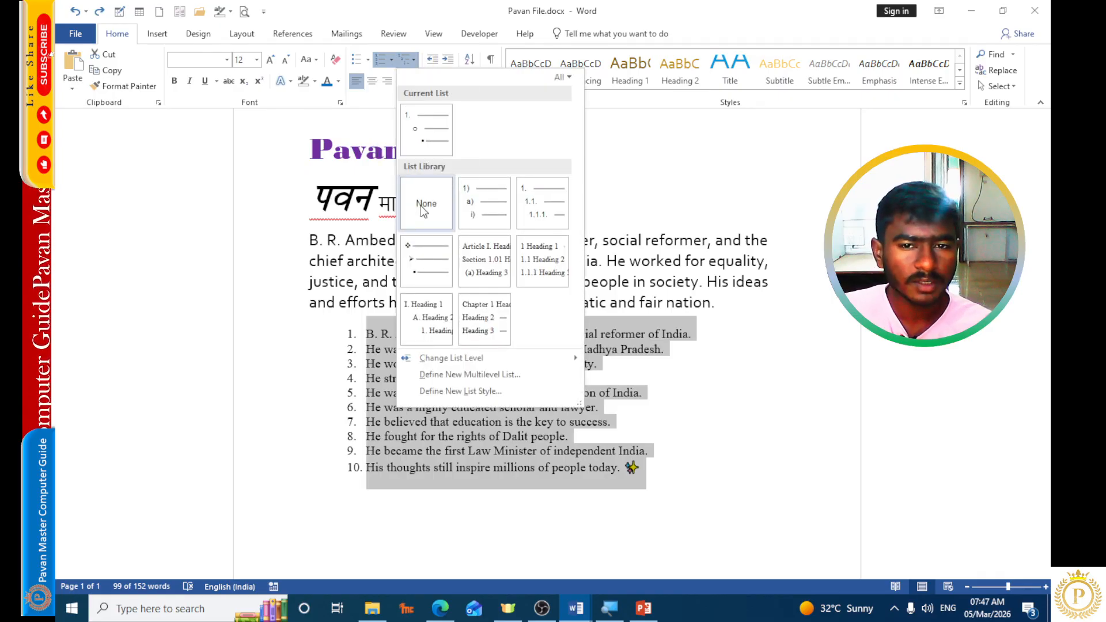
left_click(420, 44)
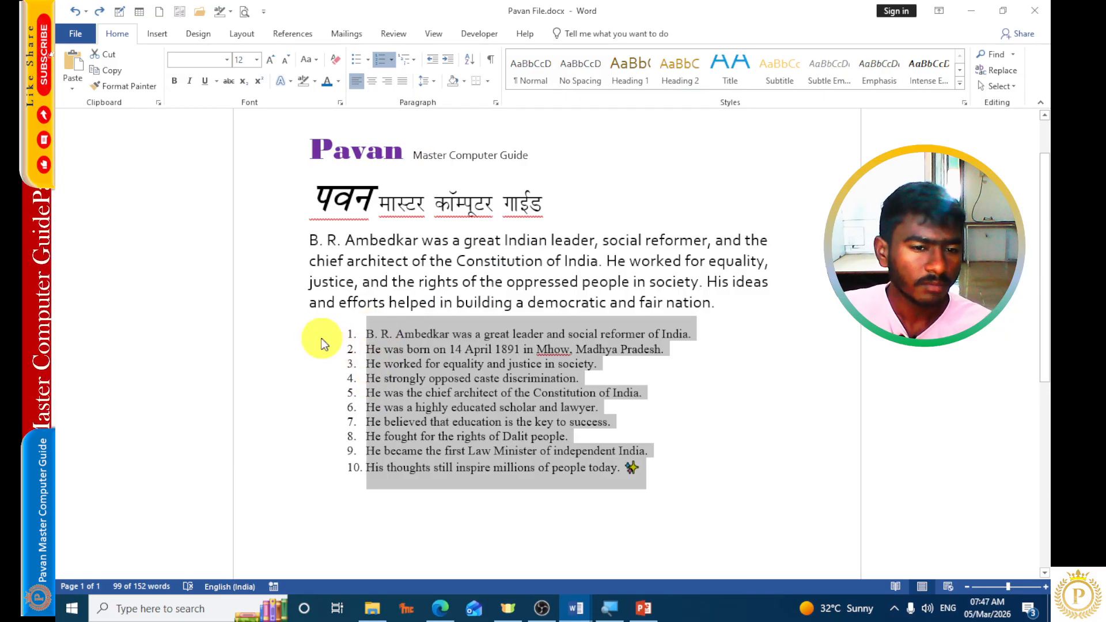
Adjust the numbered list's indent in both directions, ending one level in from the left margin.
left_click(448, 60)
left_click(448, 60)
left_click(448, 60)
left_click(448, 60)
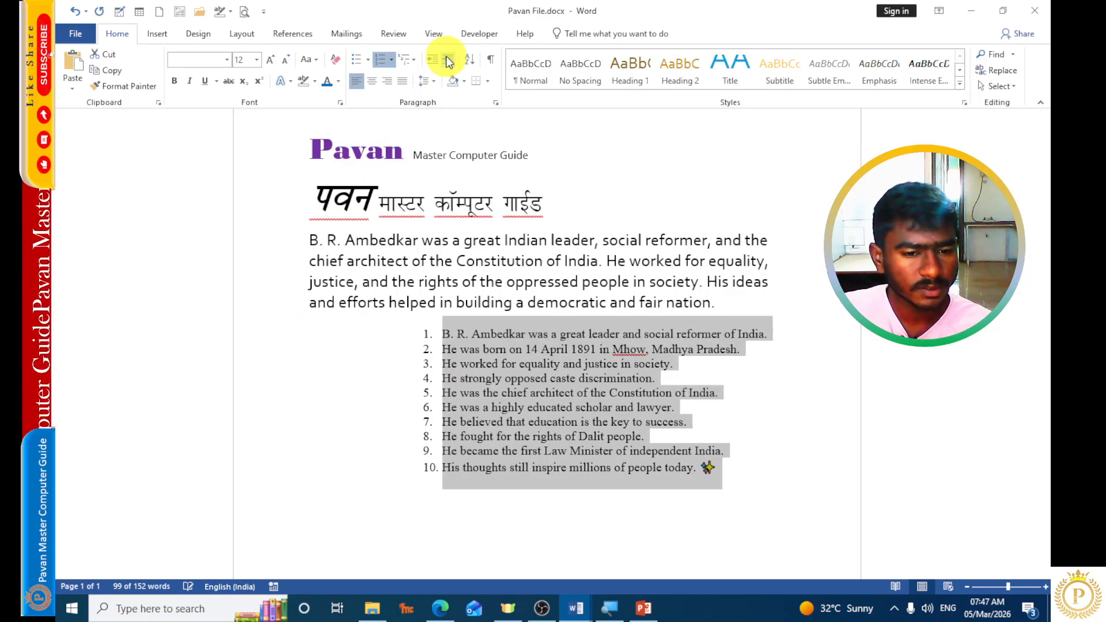
left_click(427, 60)
left_click(428, 60)
left_click(427, 61)
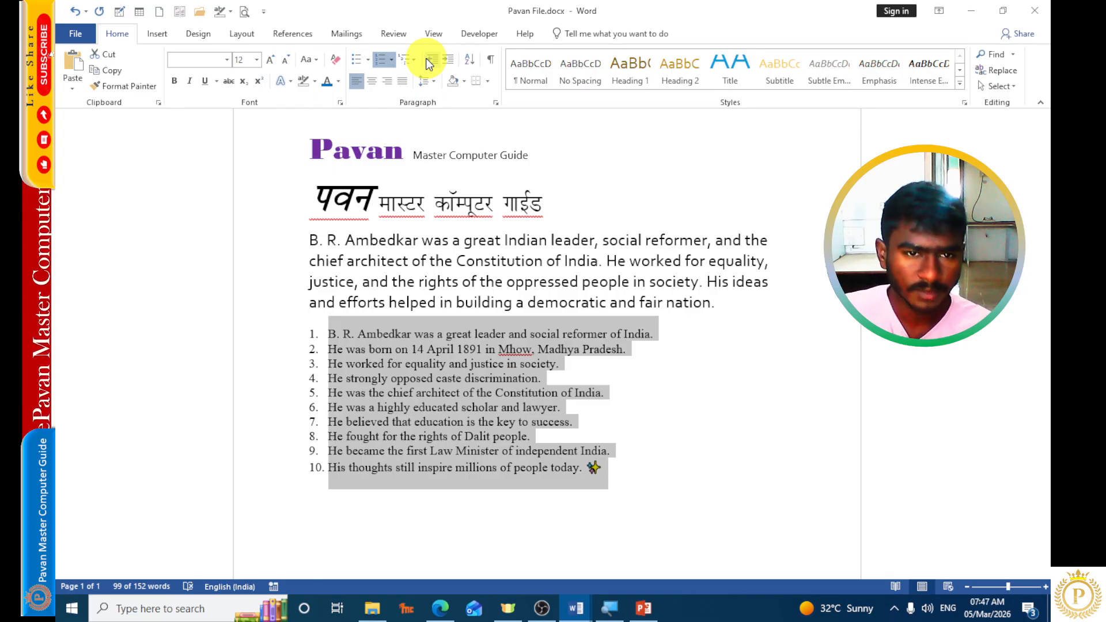
left_click(448, 60)
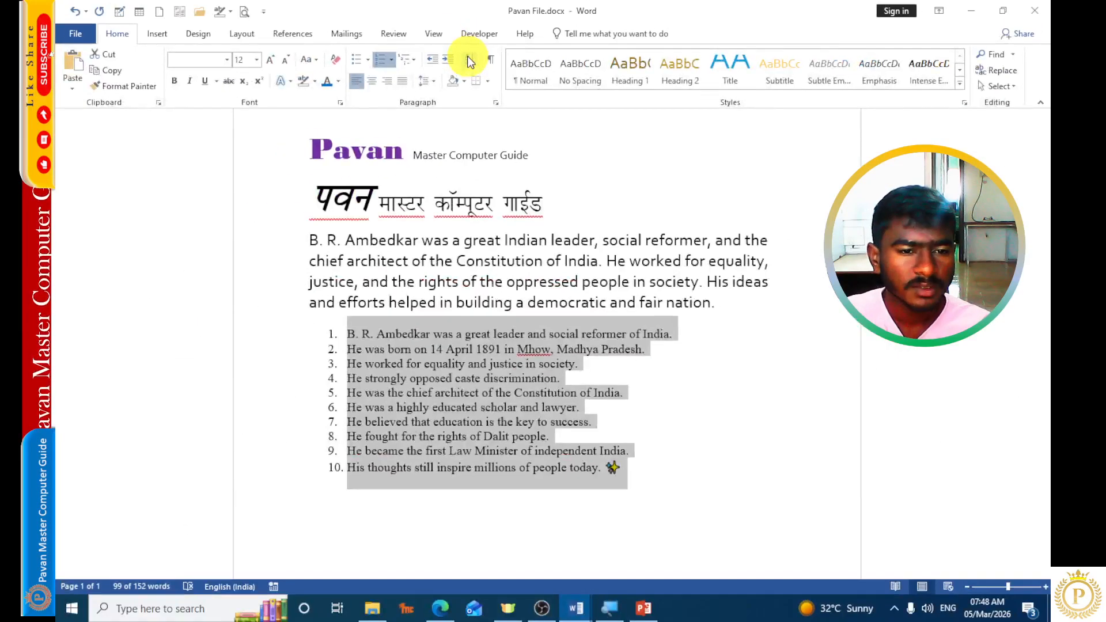
Sort the numbered list by paragraphs as Text in descending order, with no header row.
left_click(467, 53)
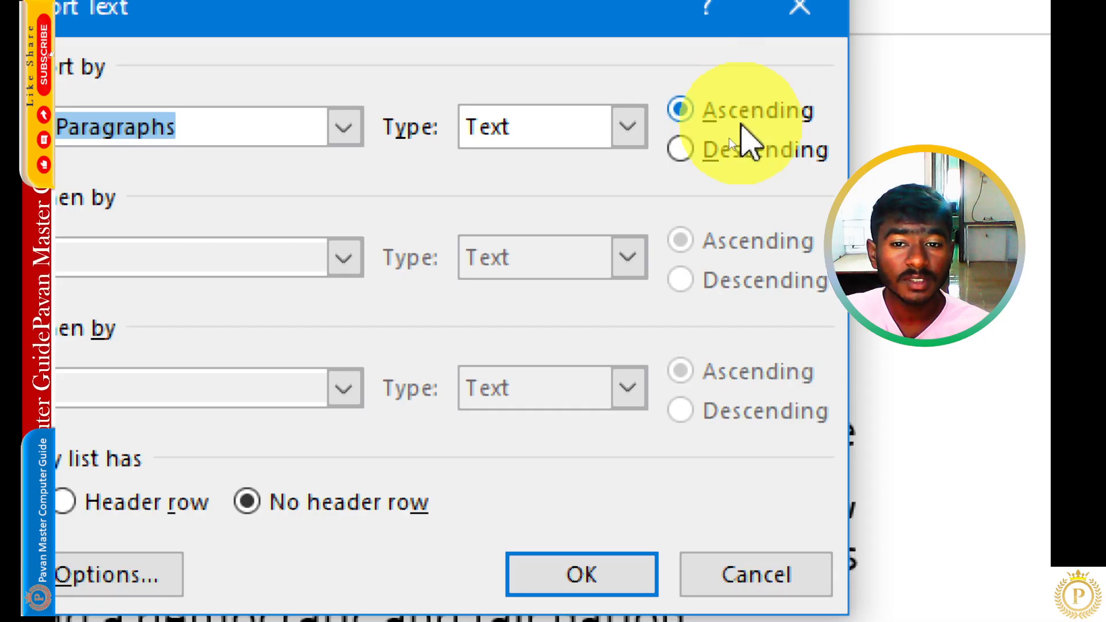
left_click(686, 147)
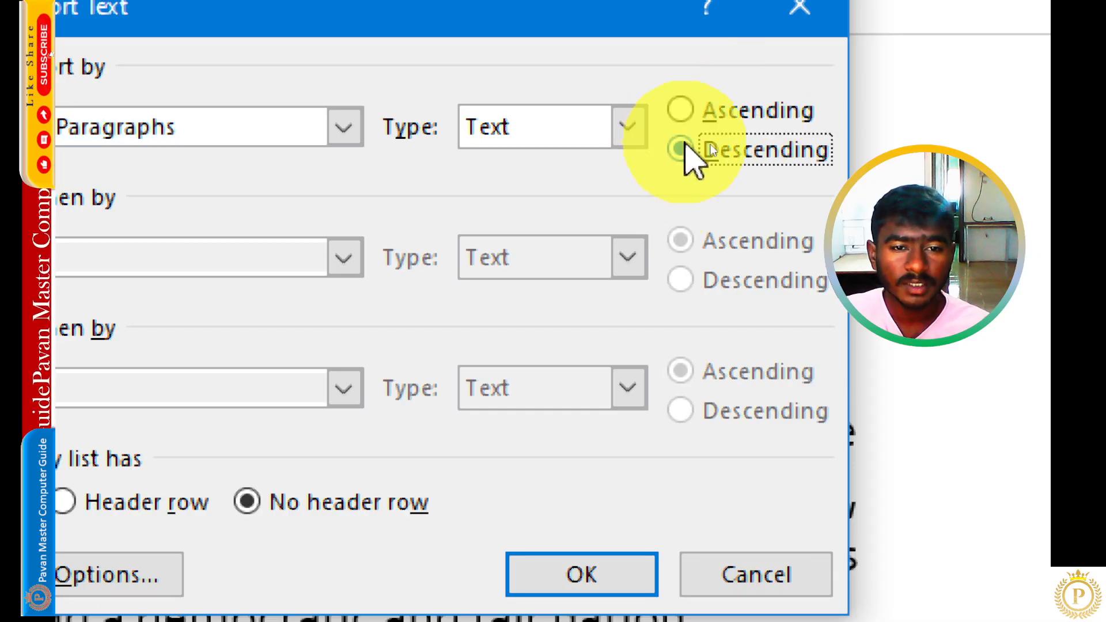
left_click(588, 126)
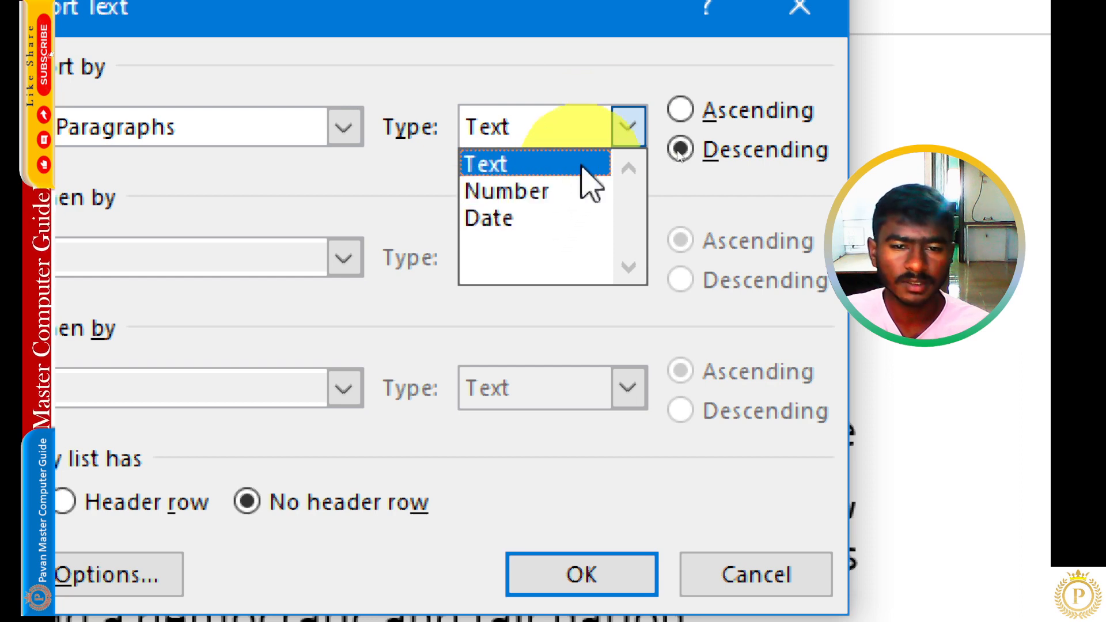
left_click(628, 131)
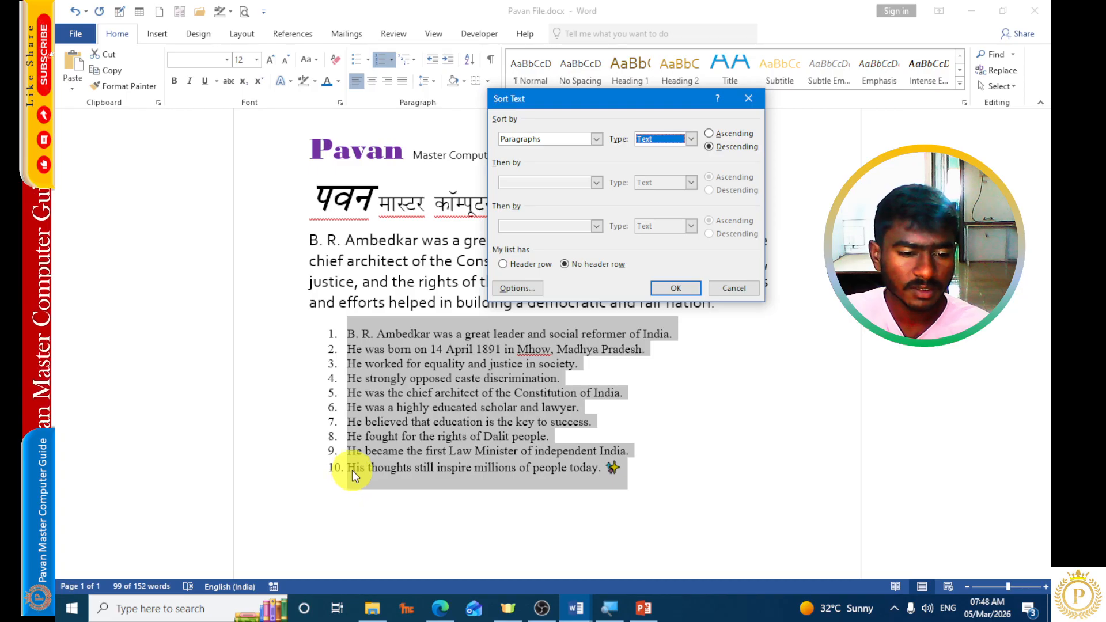
left_click(671, 287)
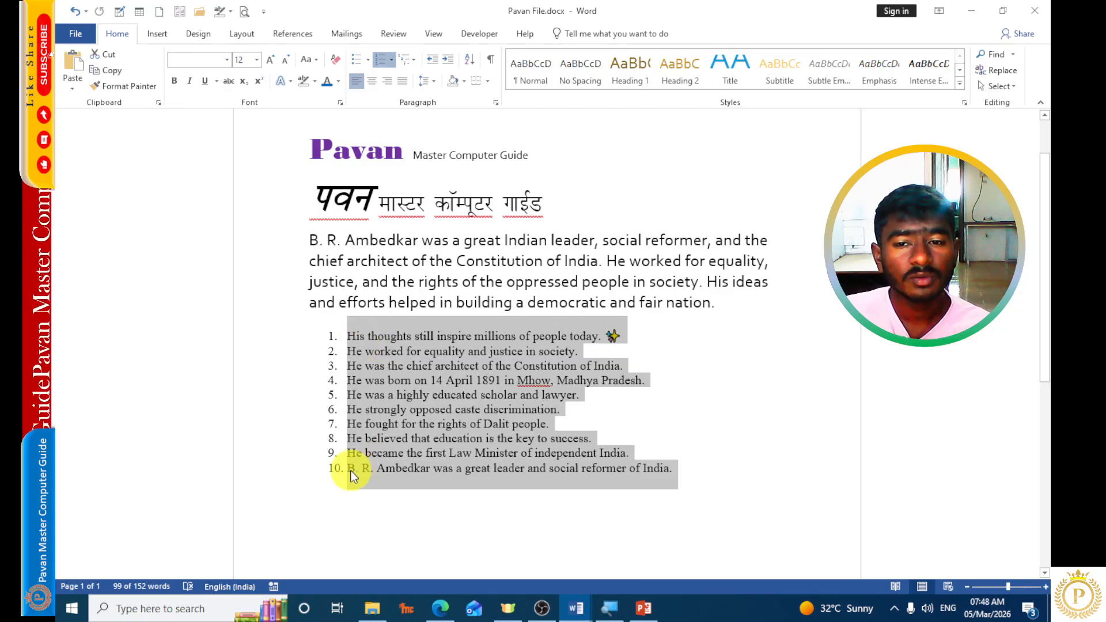
Sort the numbered list by paragraphs as Text in ascending order.
left_click(469, 58)
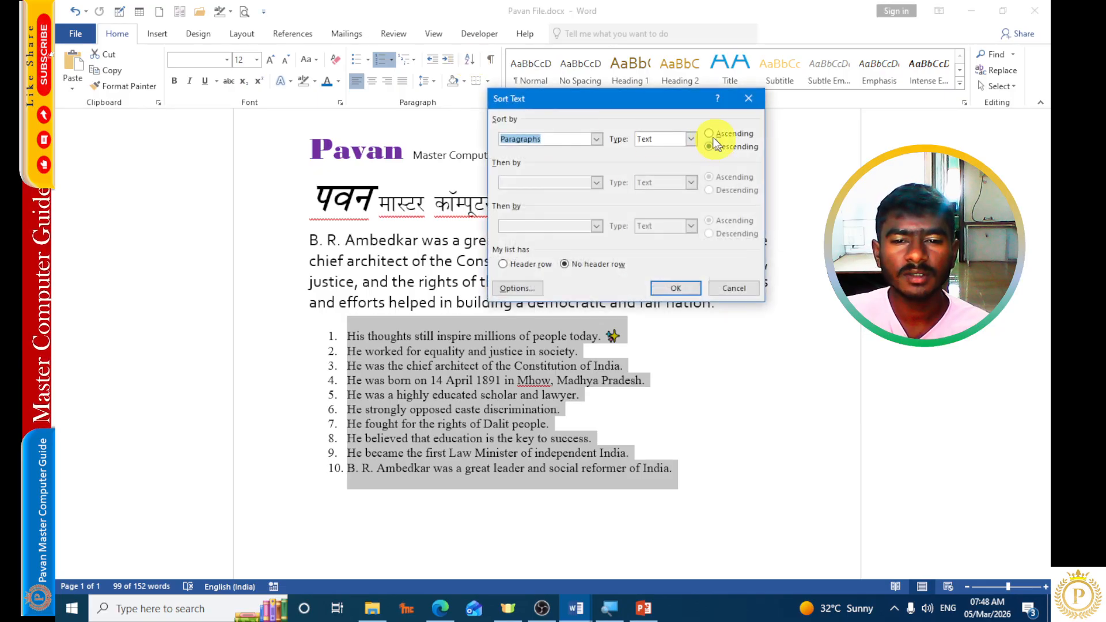
left_click(709, 133)
left_click(687, 287)
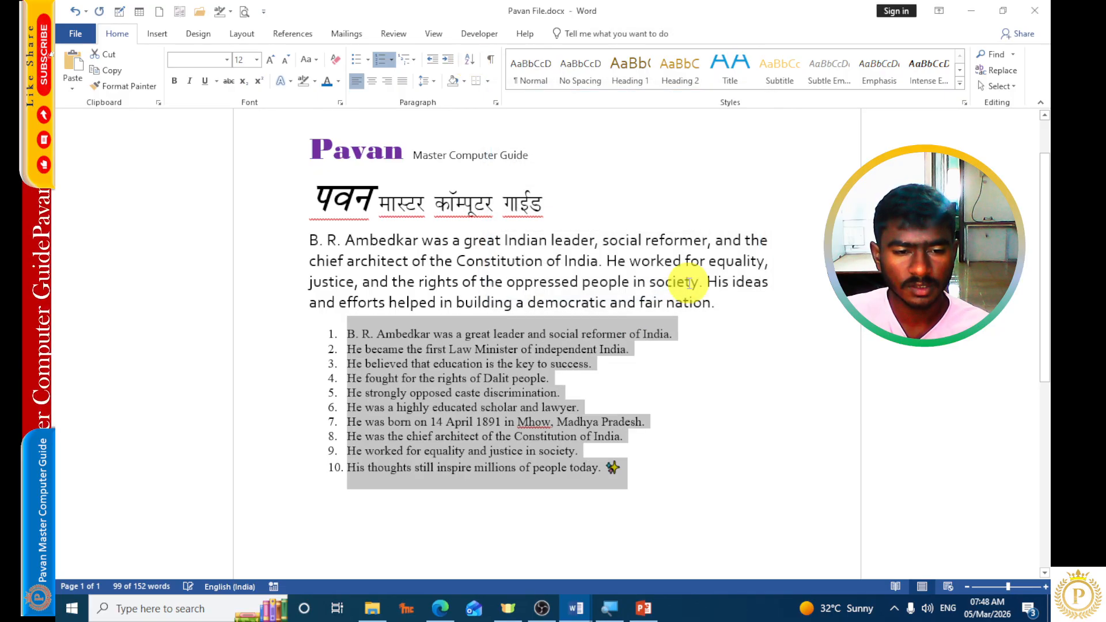
scroll(589, 365, "up", 1)
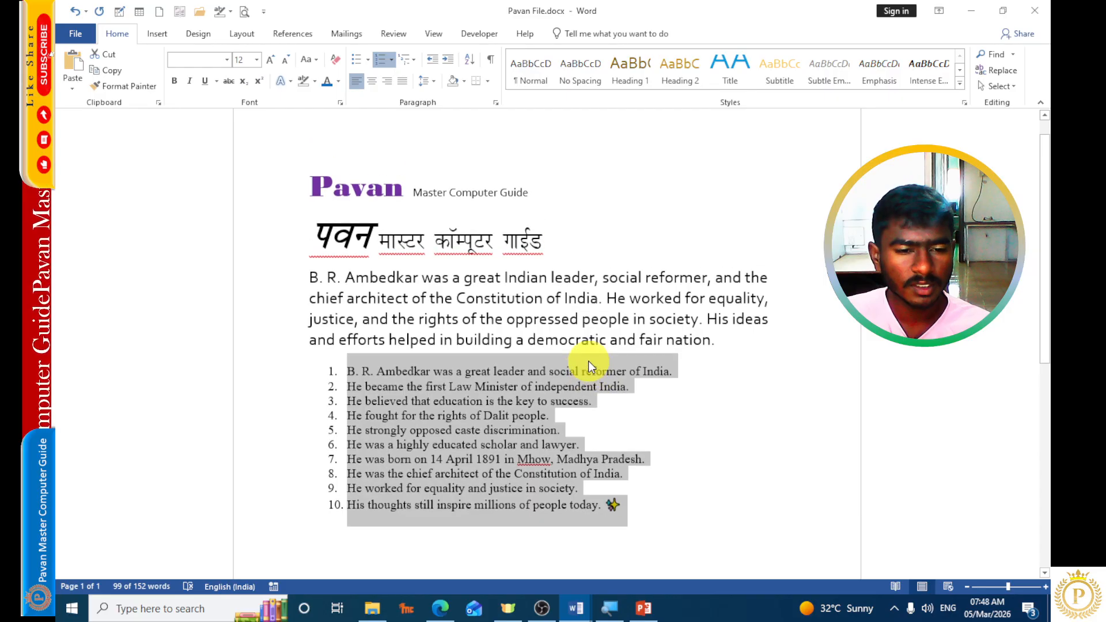
key("super")
key("super")
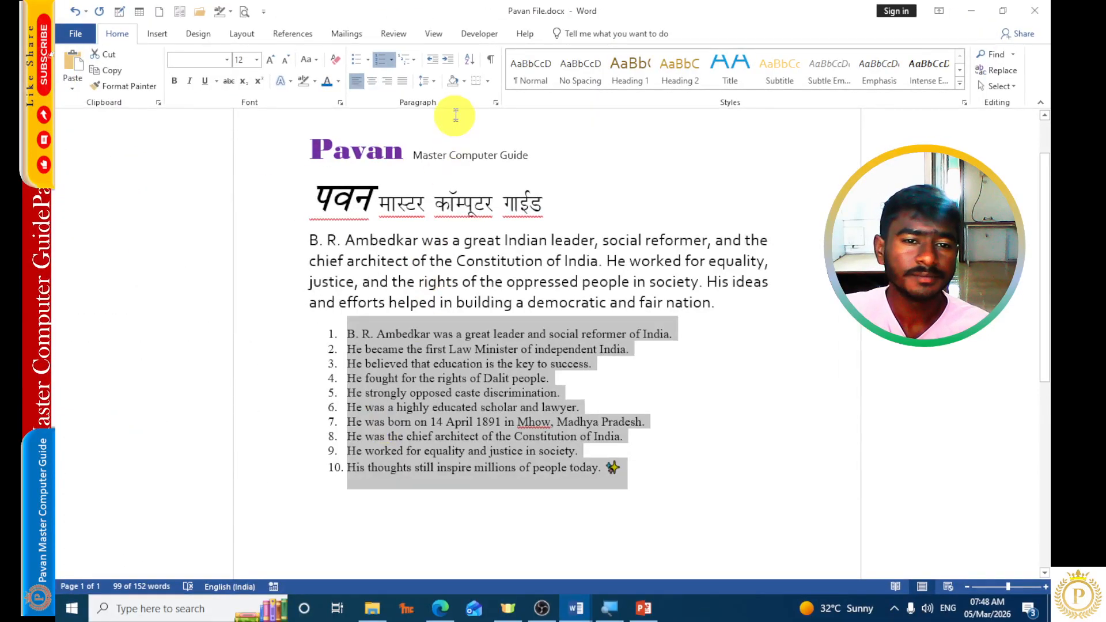
Show the paragraph marks and other hidden formatting symbols in the document, and hide them again.
left_click(491, 60)
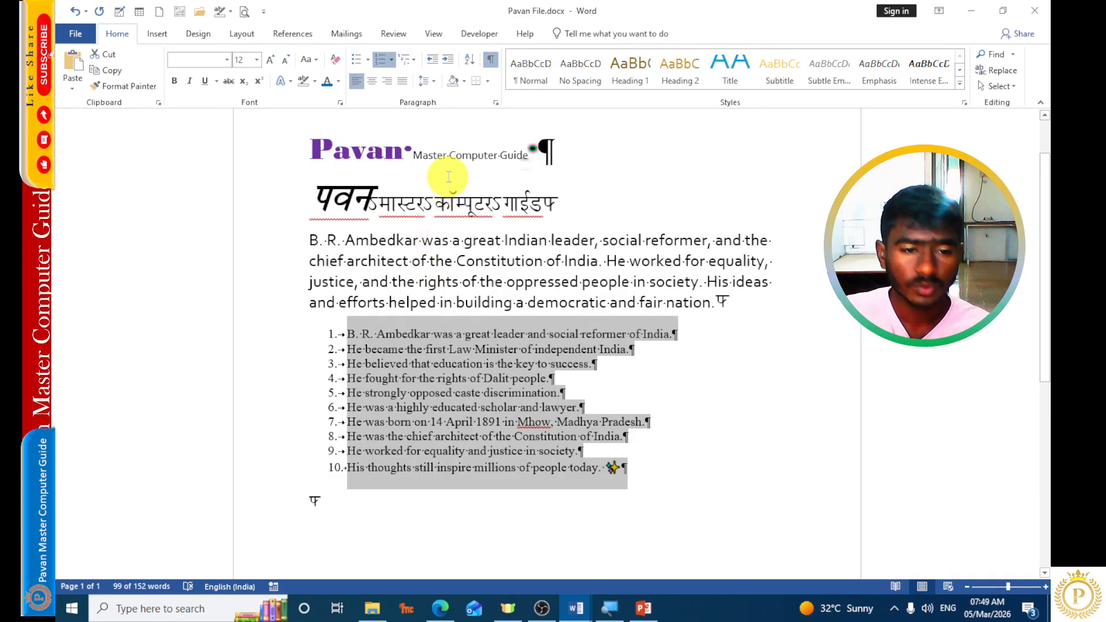
left_click(491, 61)
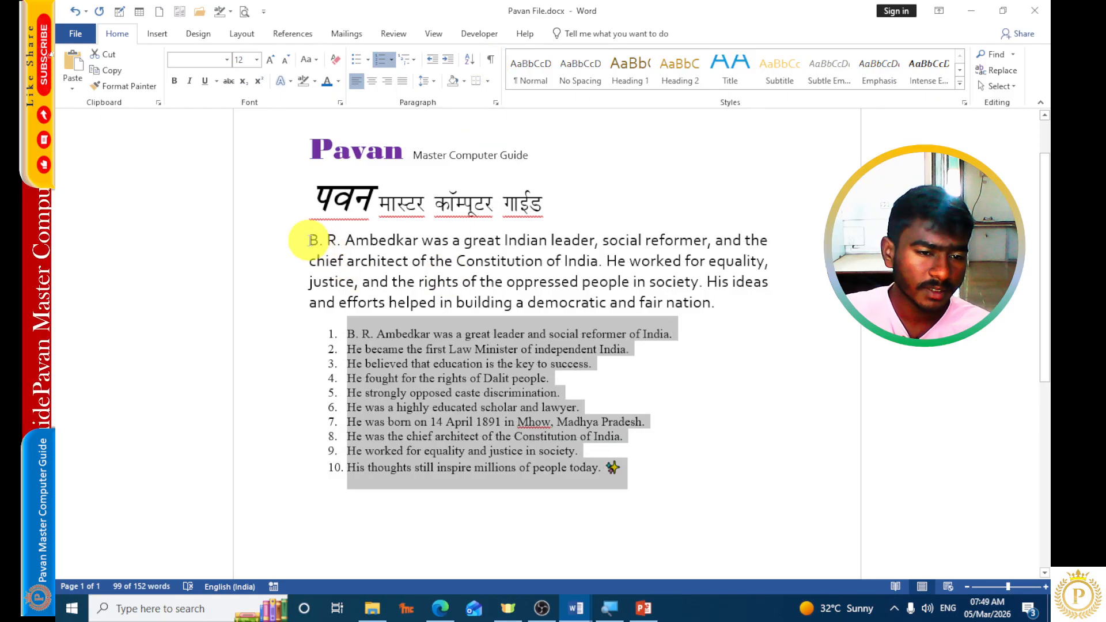
Justify the introductory paragraph about B. R. Ambedkar and center the two title lines above it.
left_click_drag(309, 241, 721, 304)
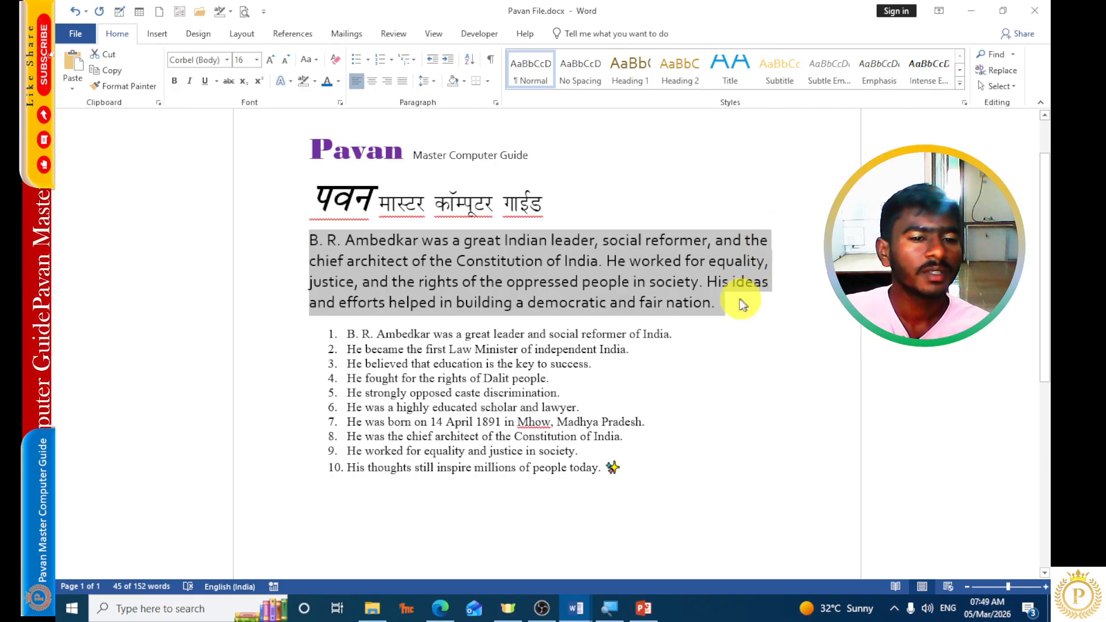
left_click(402, 82)
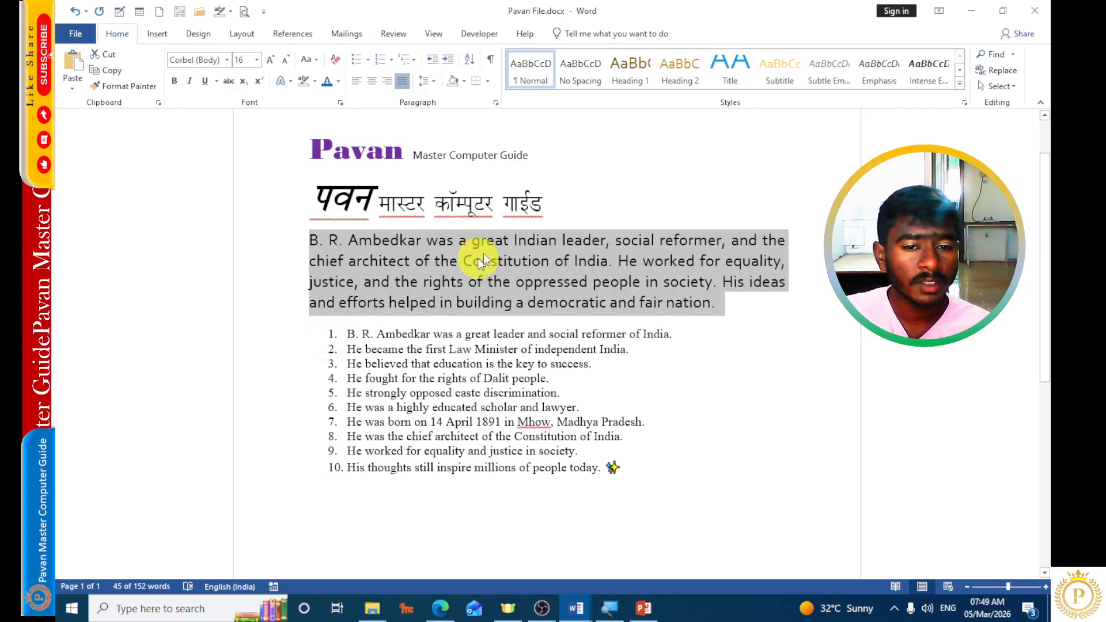
left_click_drag(550, 205, 292, 153)
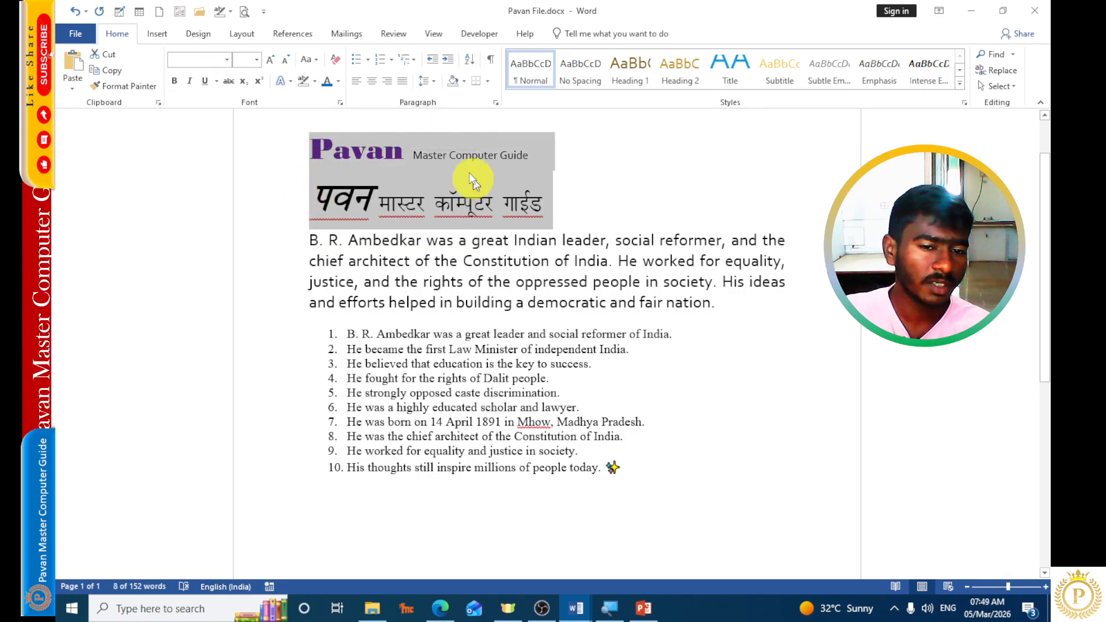
left_click(372, 81)
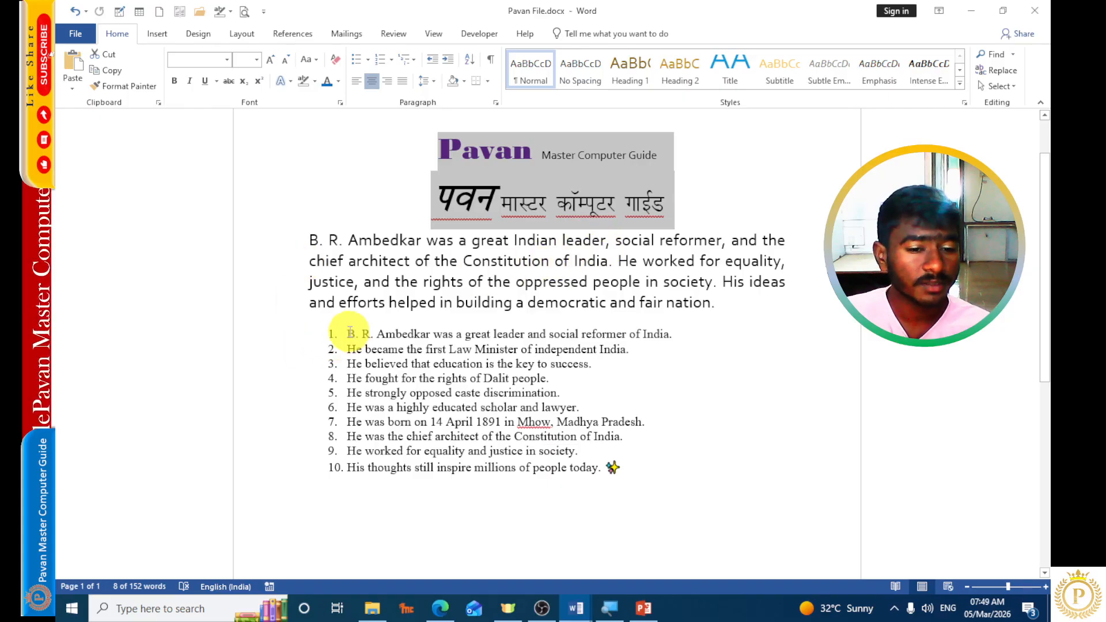
Try right alignment on the ten-item numbered list and return it to left alignment.
left_click_drag(350, 331, 594, 481)
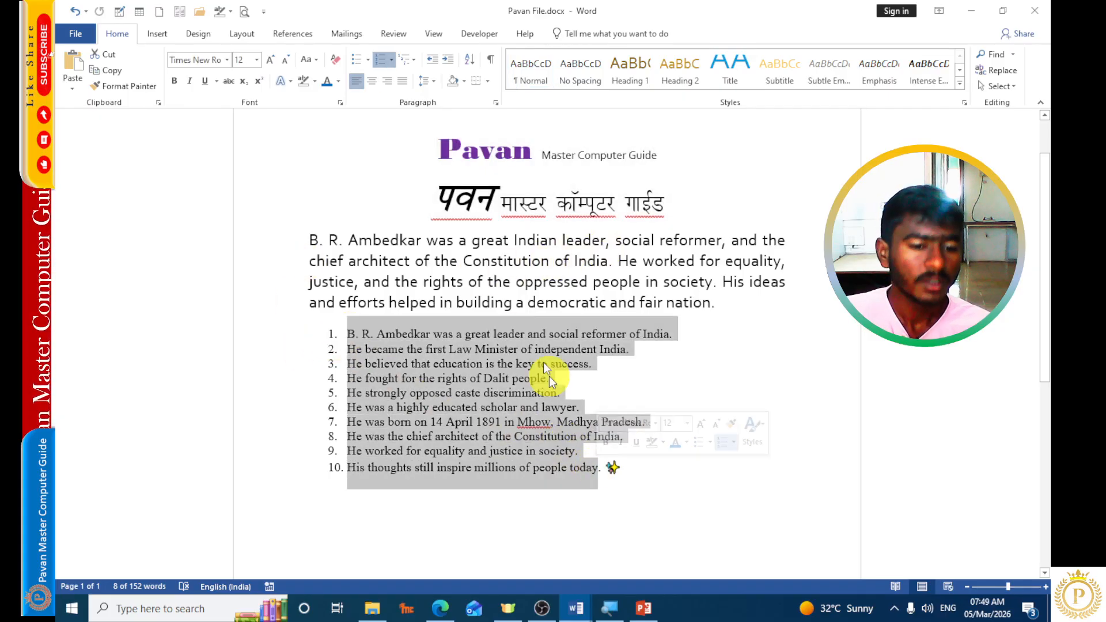
left_click(390, 80)
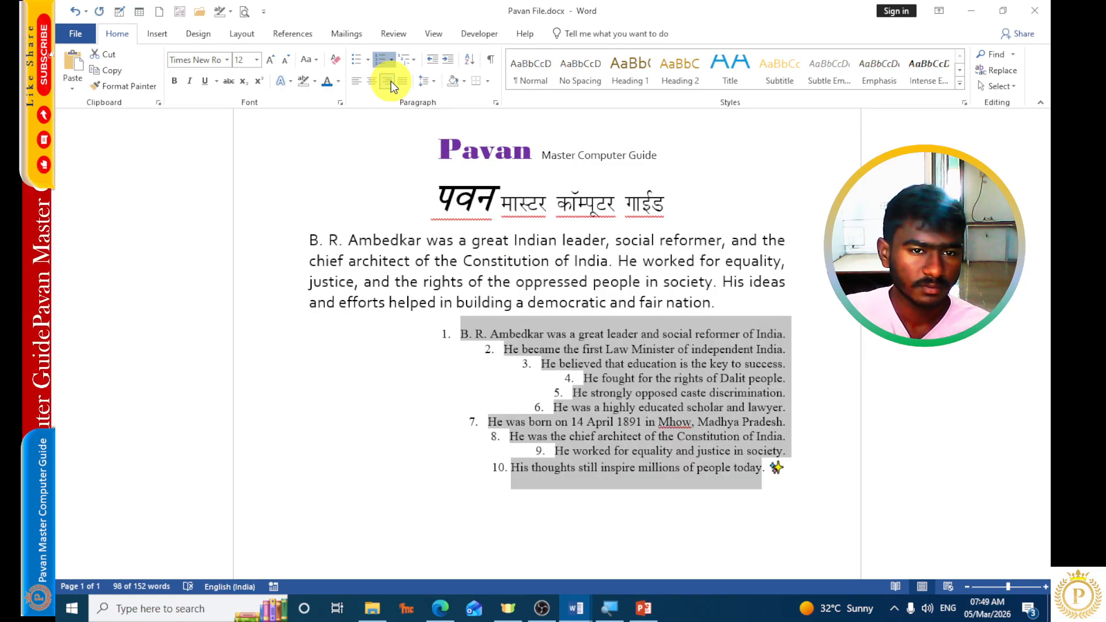
left_click(357, 81)
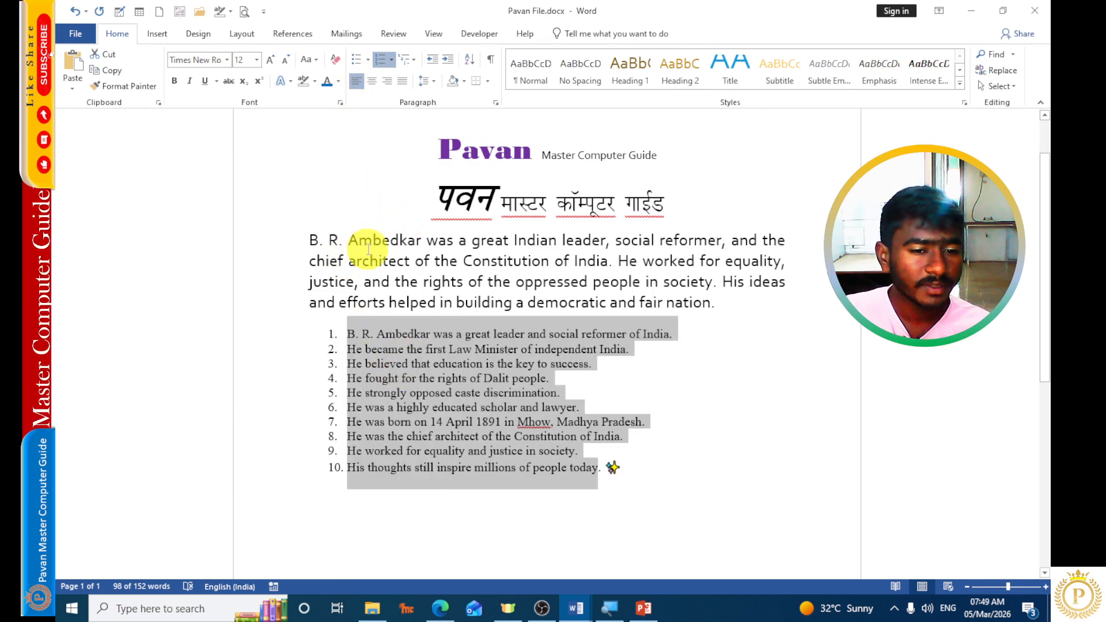
Set the numbered list's line spacing to 2.0.
left_click(428, 85)
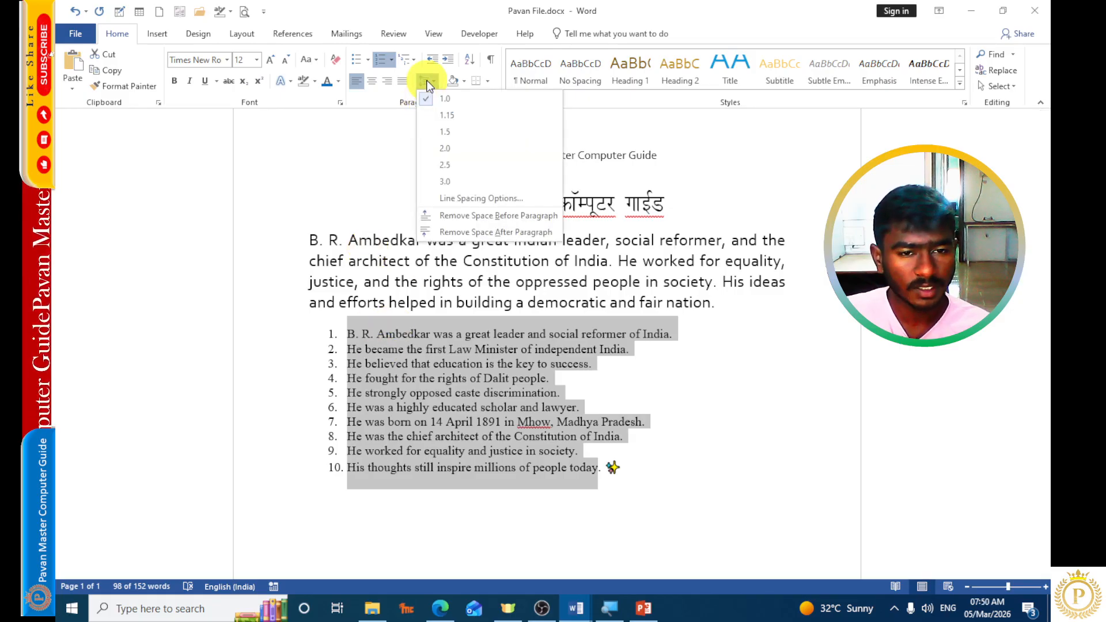
left_click(445, 149)
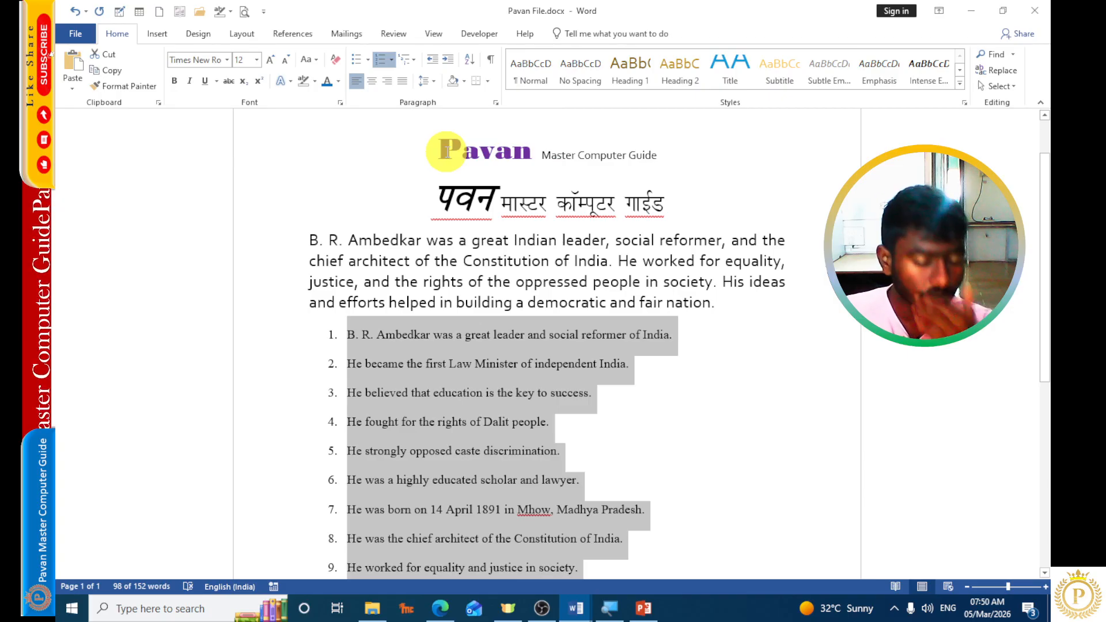
Try different Before spacing values for the numbered list in the line spacing options, return it to Auto and accept with Double line spacing.
left_click(429, 81)
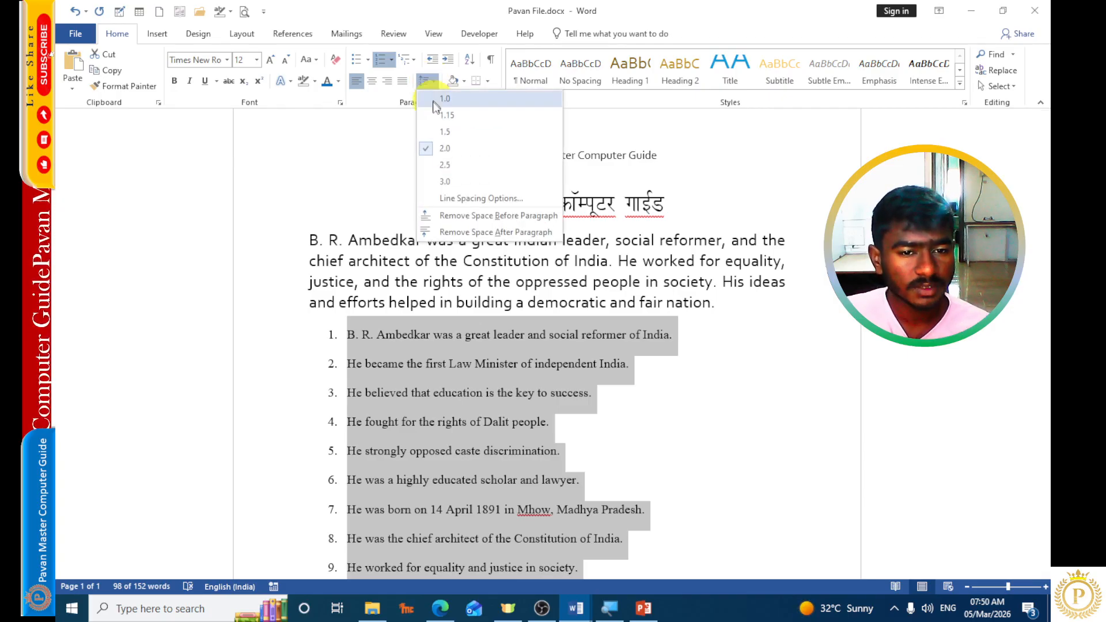
left_click(471, 199)
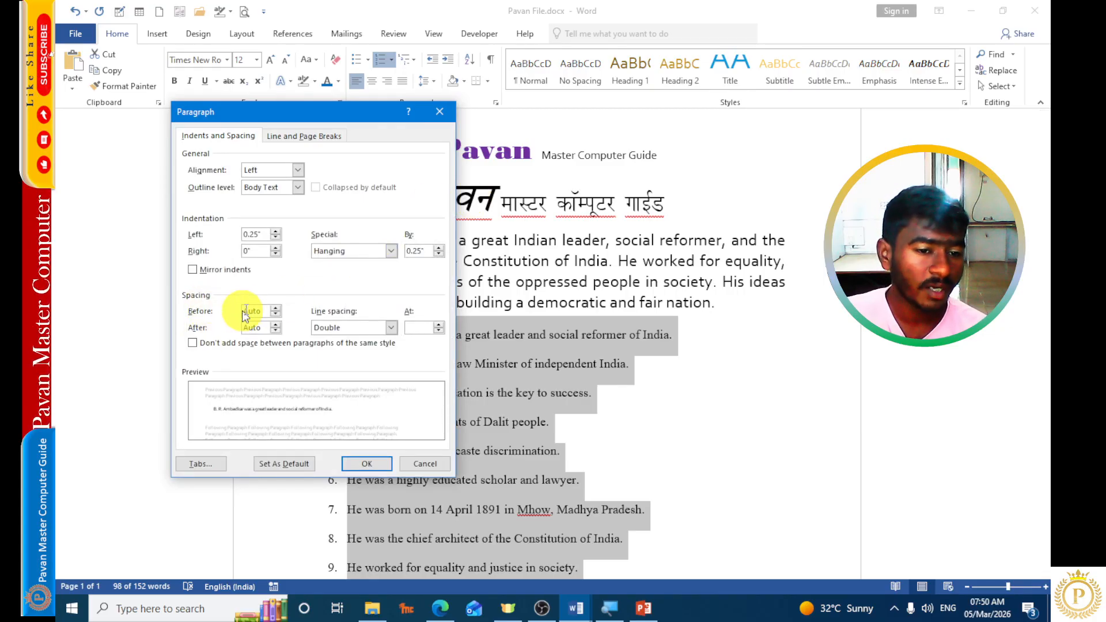
left_click(276, 309)
left_click(277, 307)
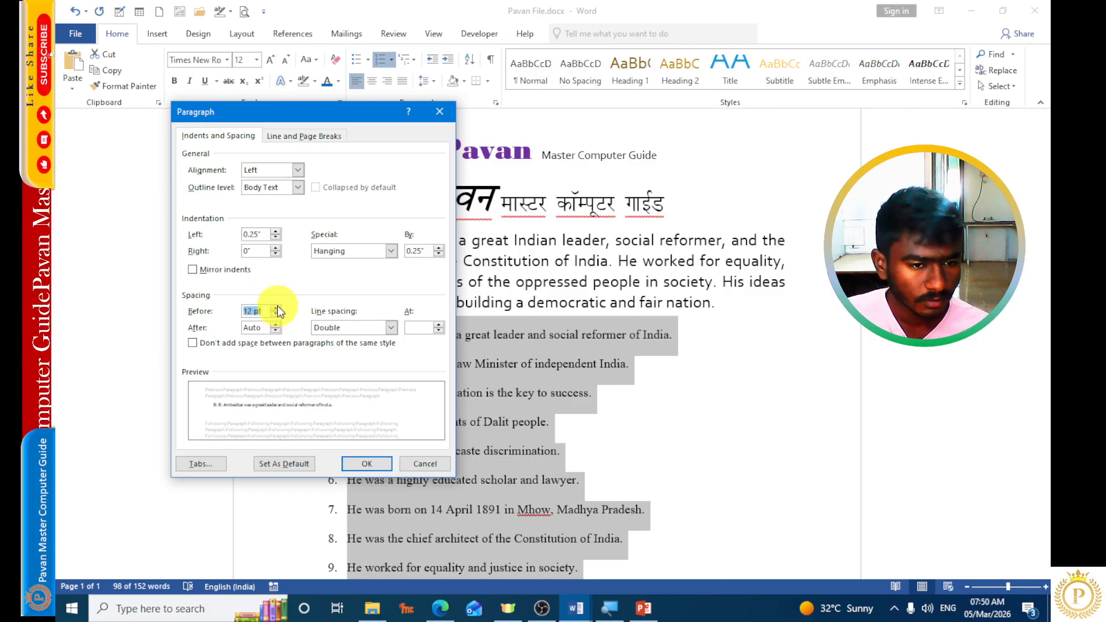
left_click(276, 308)
left_click(276, 315)
left_click(276, 315)
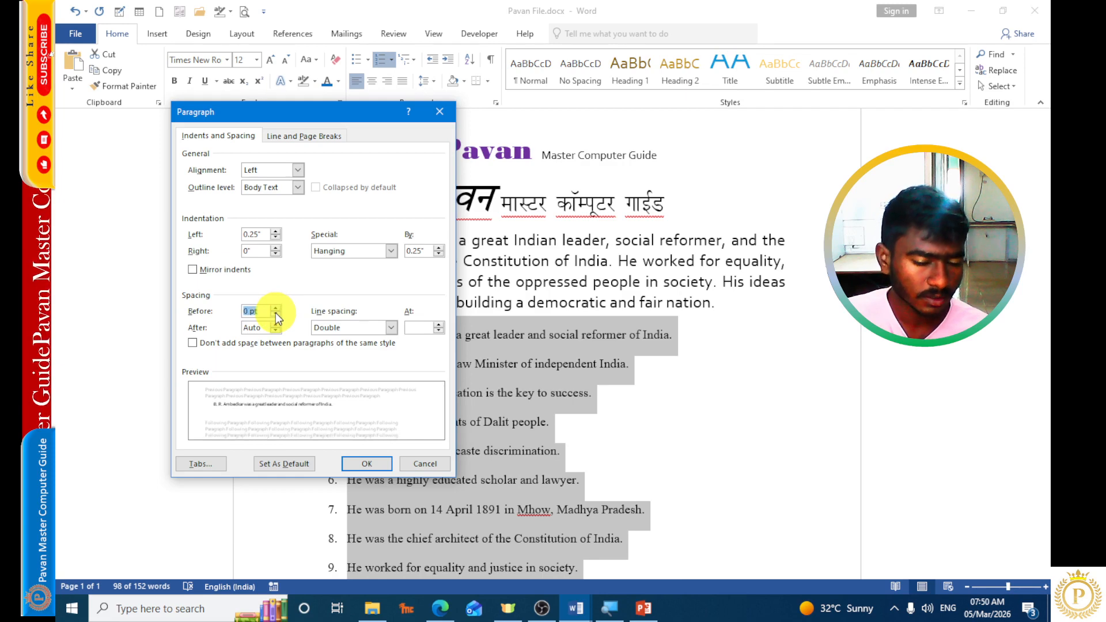
left_click(276, 315)
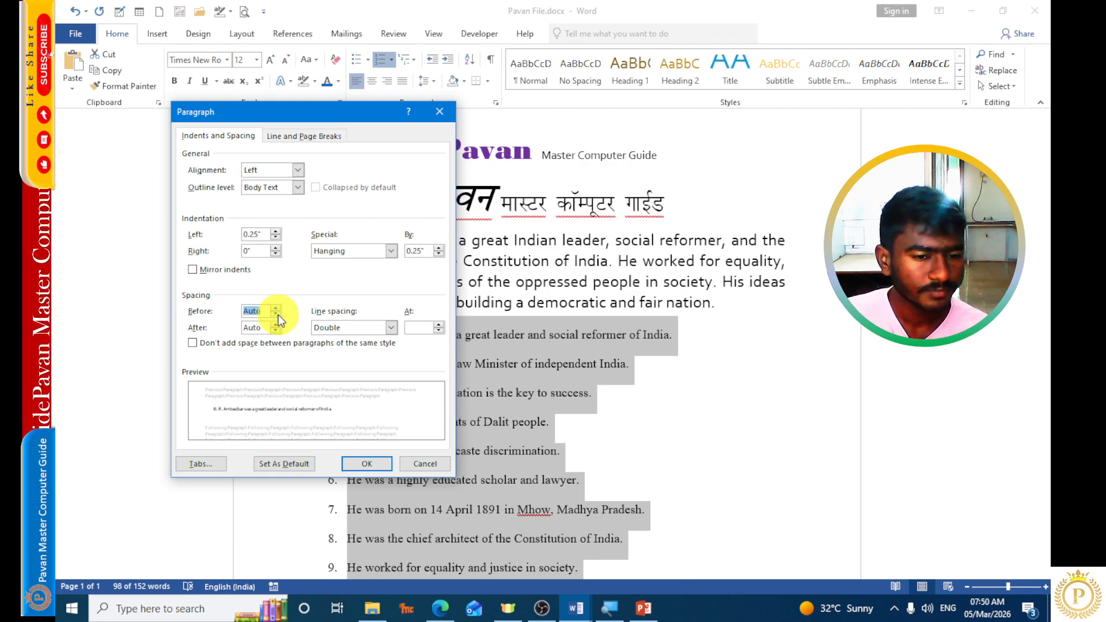
left_click(334, 328)
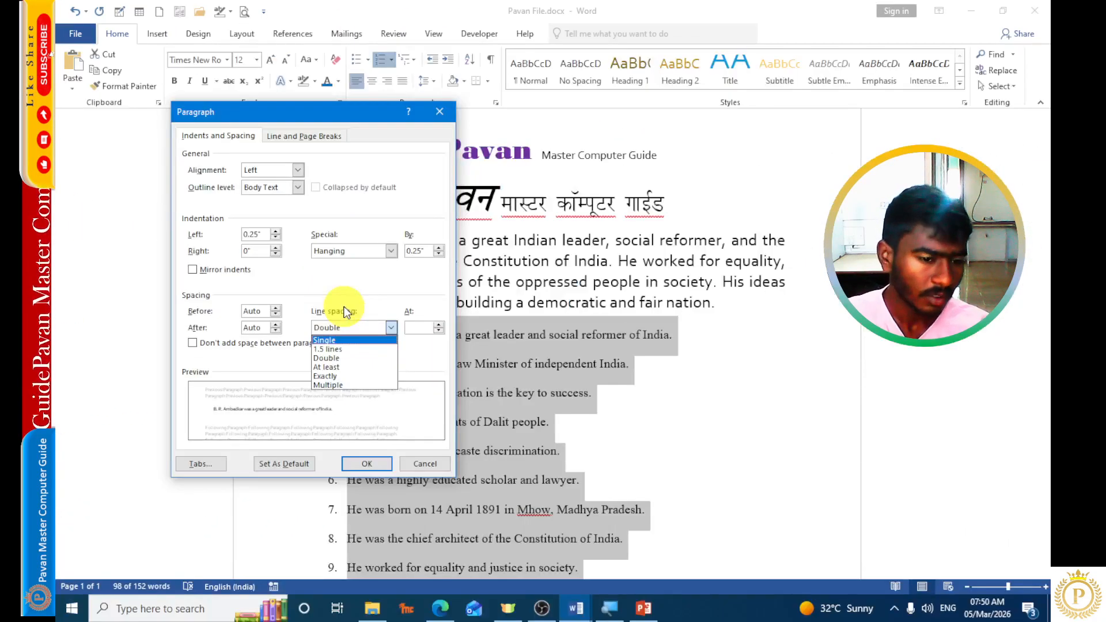
left_click(258, 370)
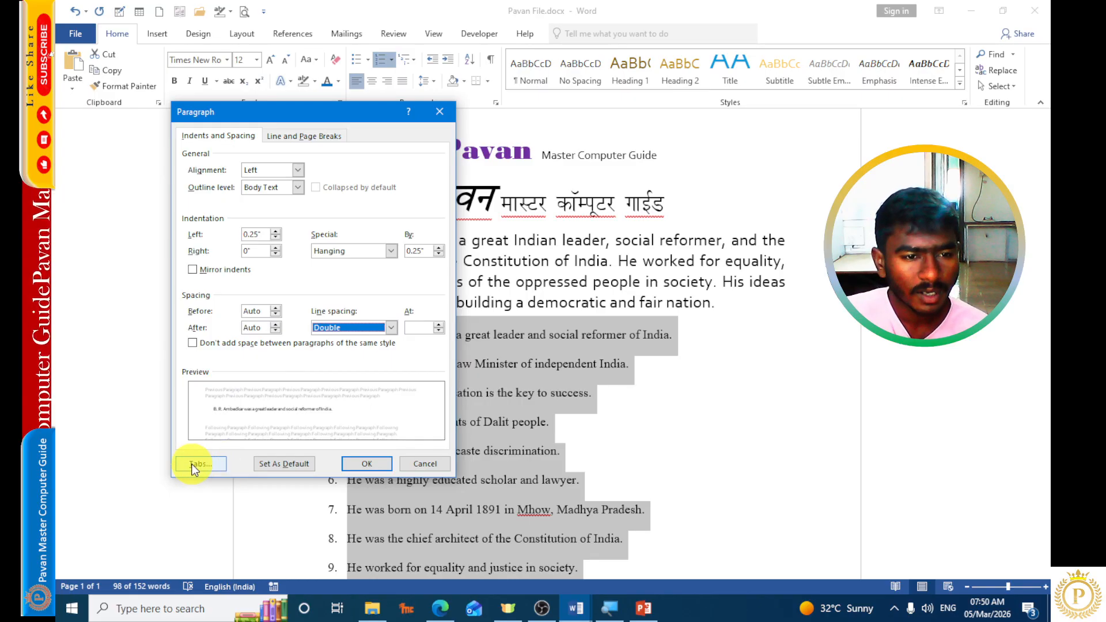
left_click(363, 464)
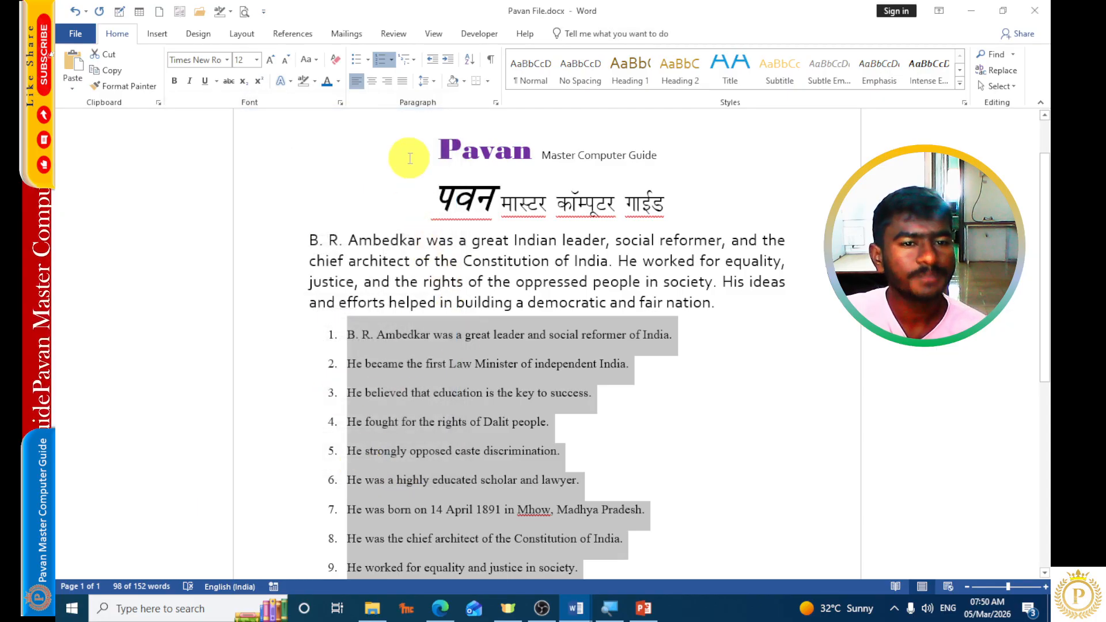
Preview bright green text highlighting and blue paragraph shading on the numbered list without applying either.
left_click(462, 80)
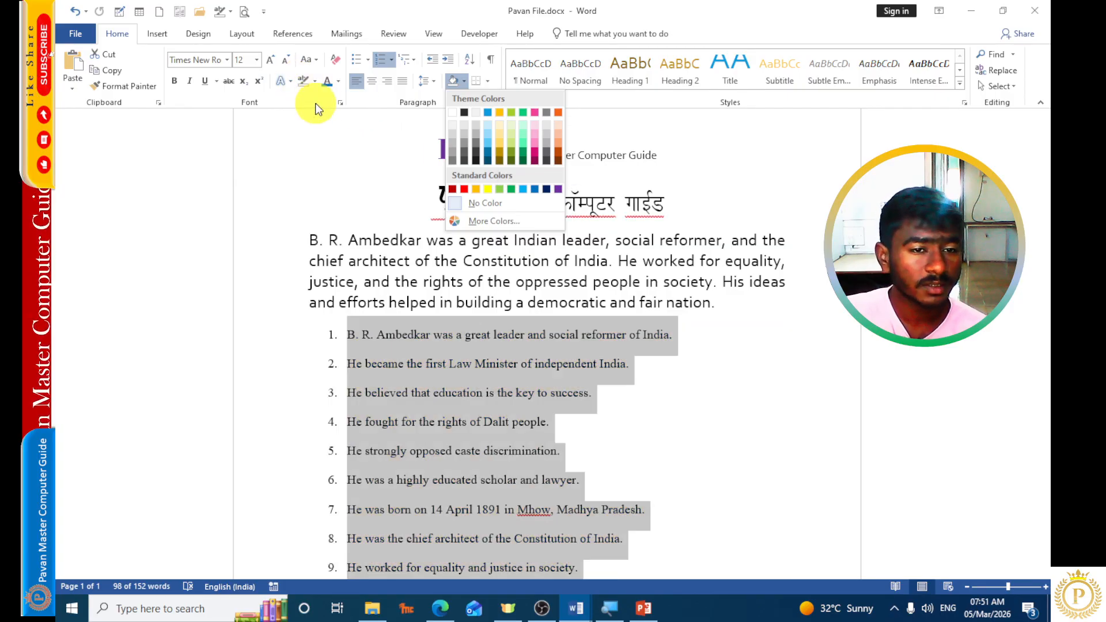
left_click(317, 87)
left_click(316, 84)
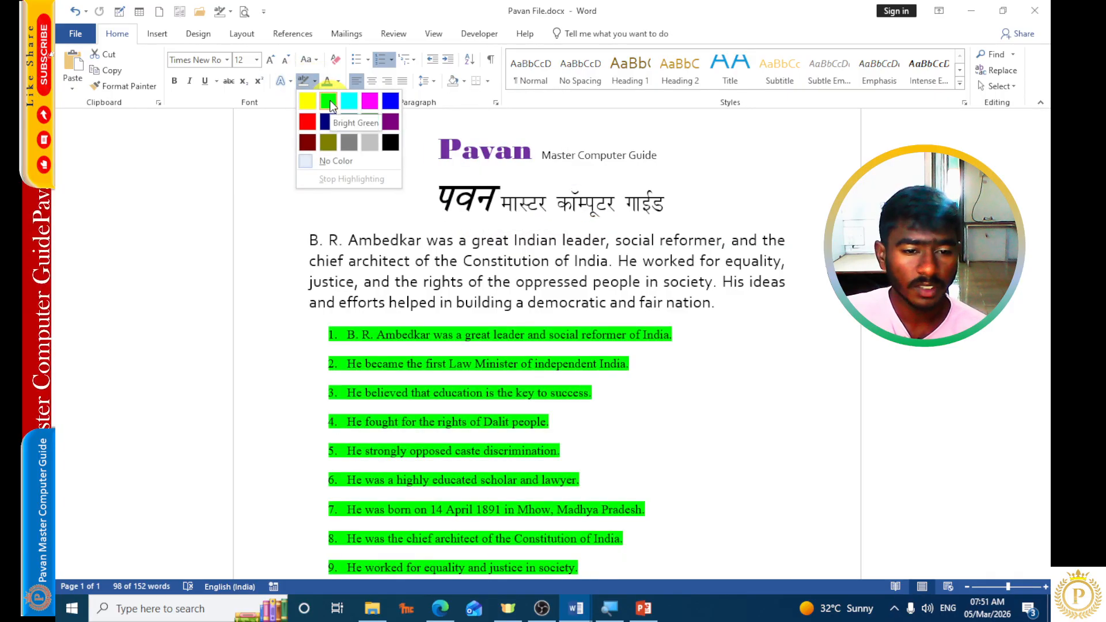
left_click(507, 172)
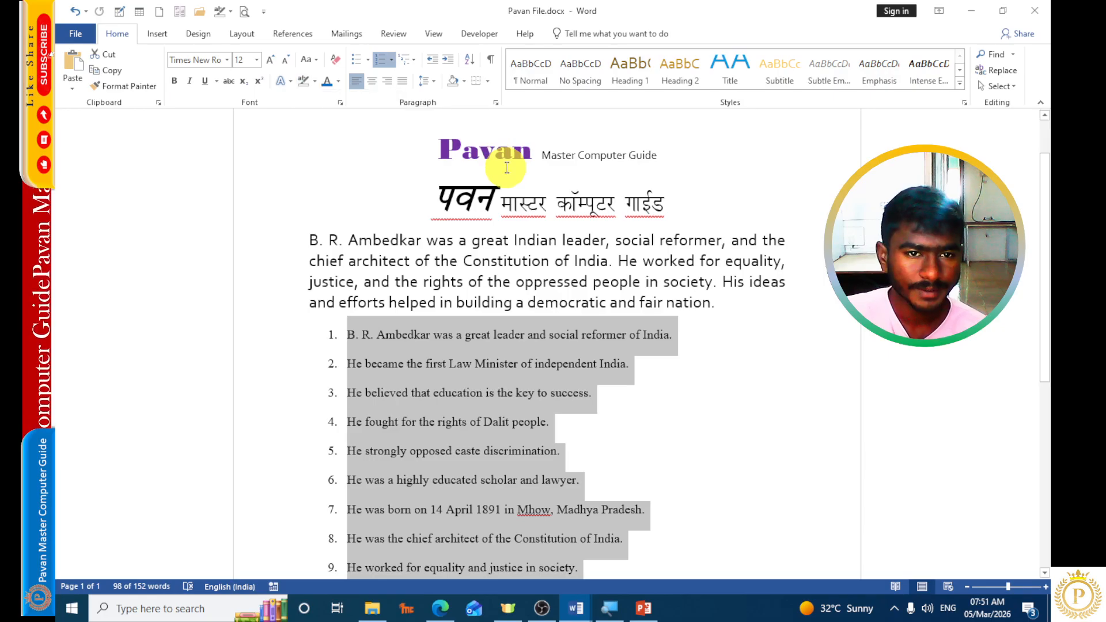
left_click(464, 80)
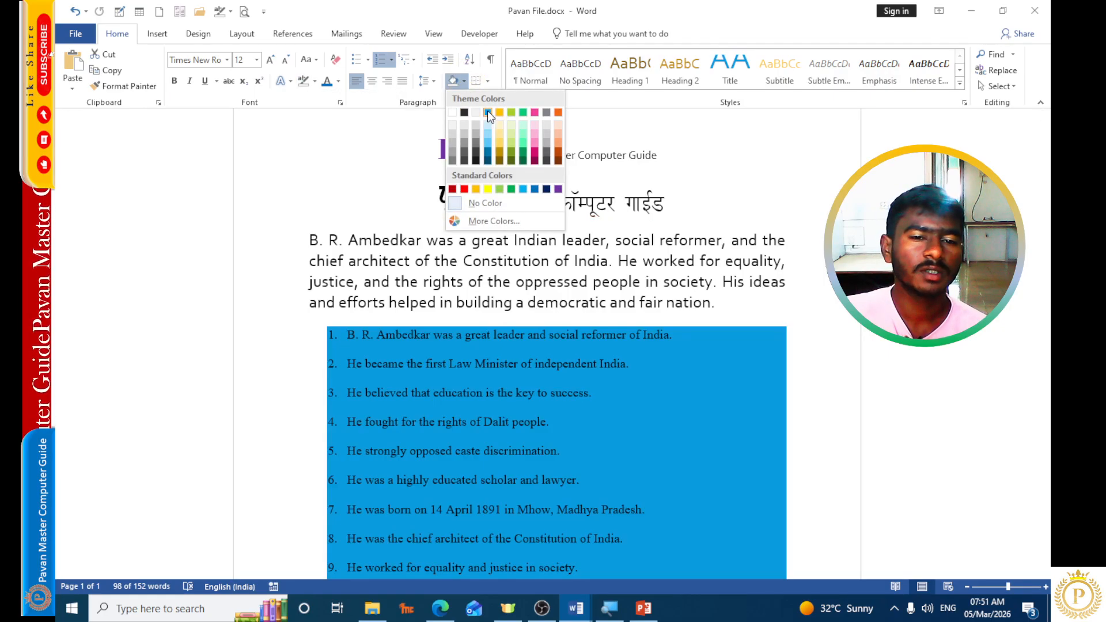
left_click(711, 296)
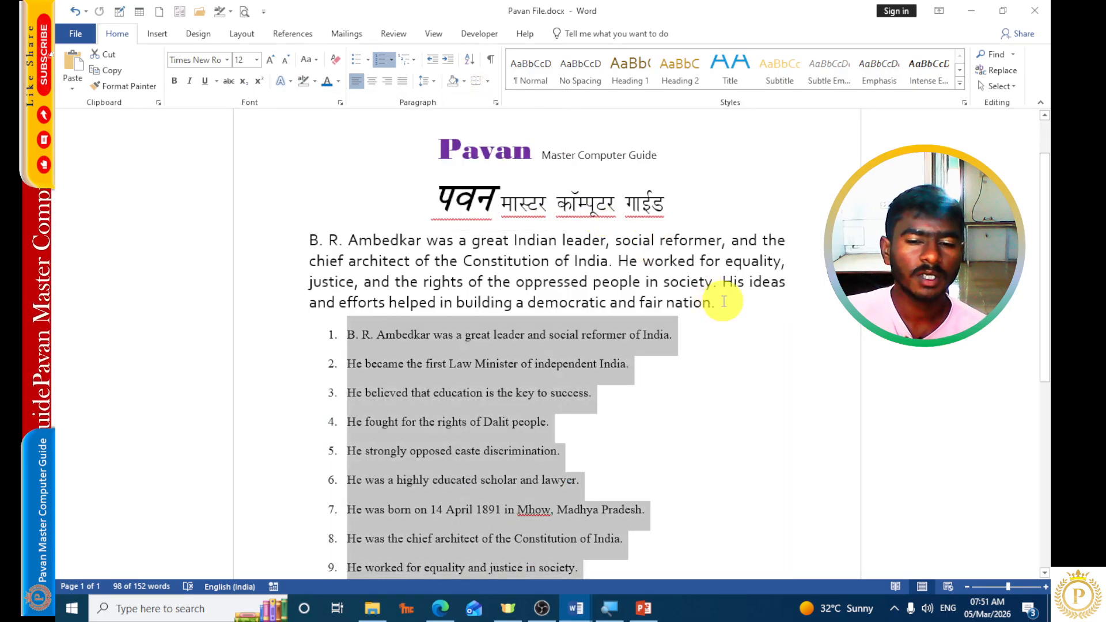
Shade the introductory paragraph with the standard Light Blue color.
left_click_drag(715, 300, 307, 235)
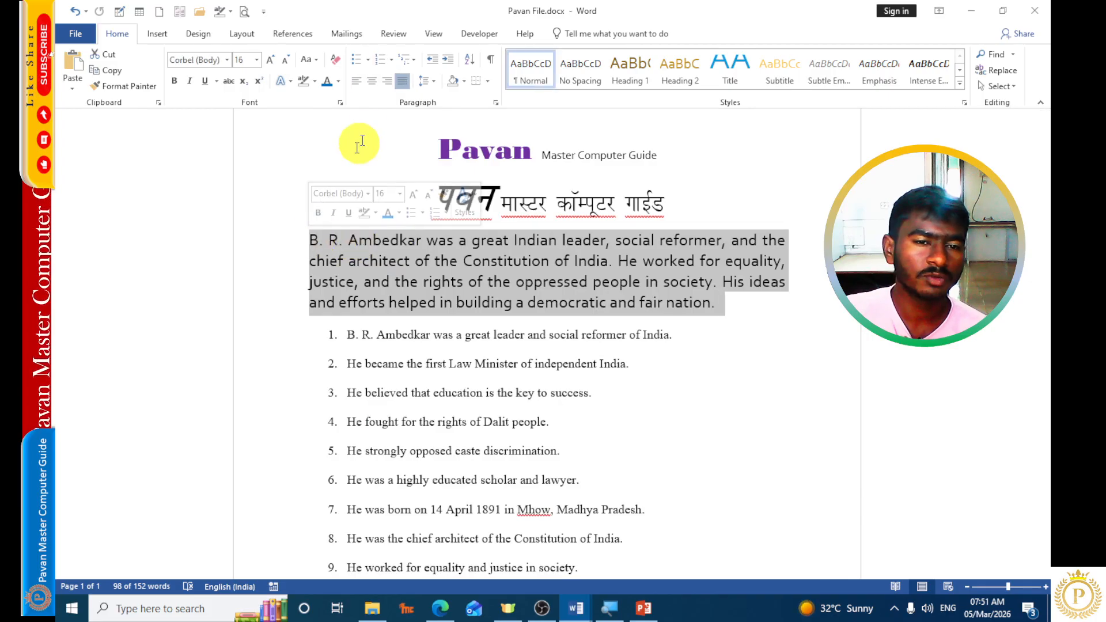
left_click(464, 81)
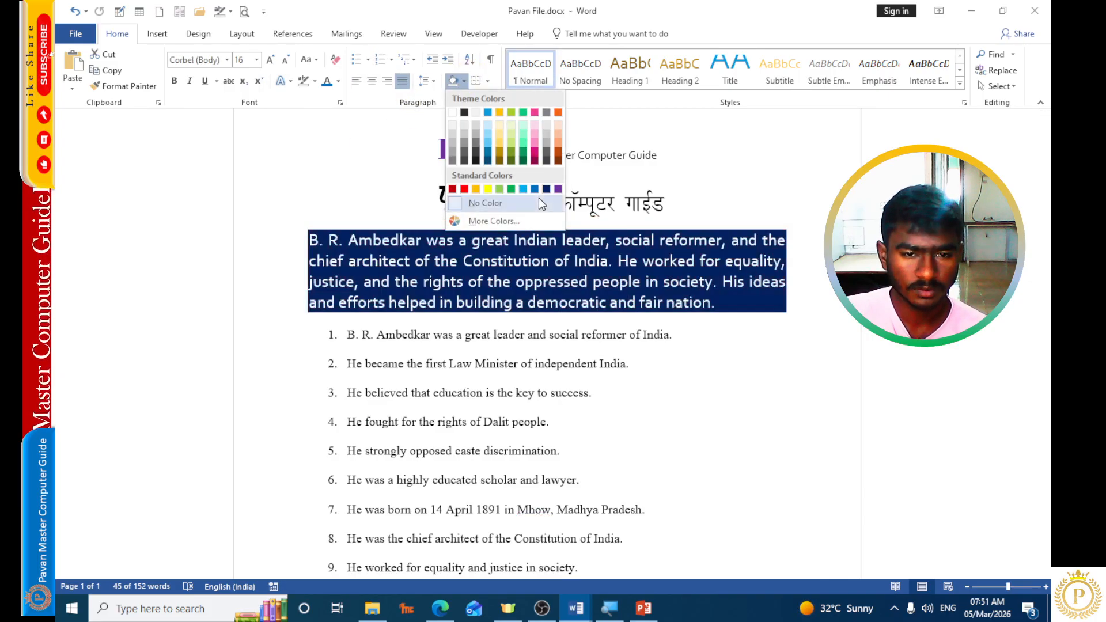
left_click(524, 188)
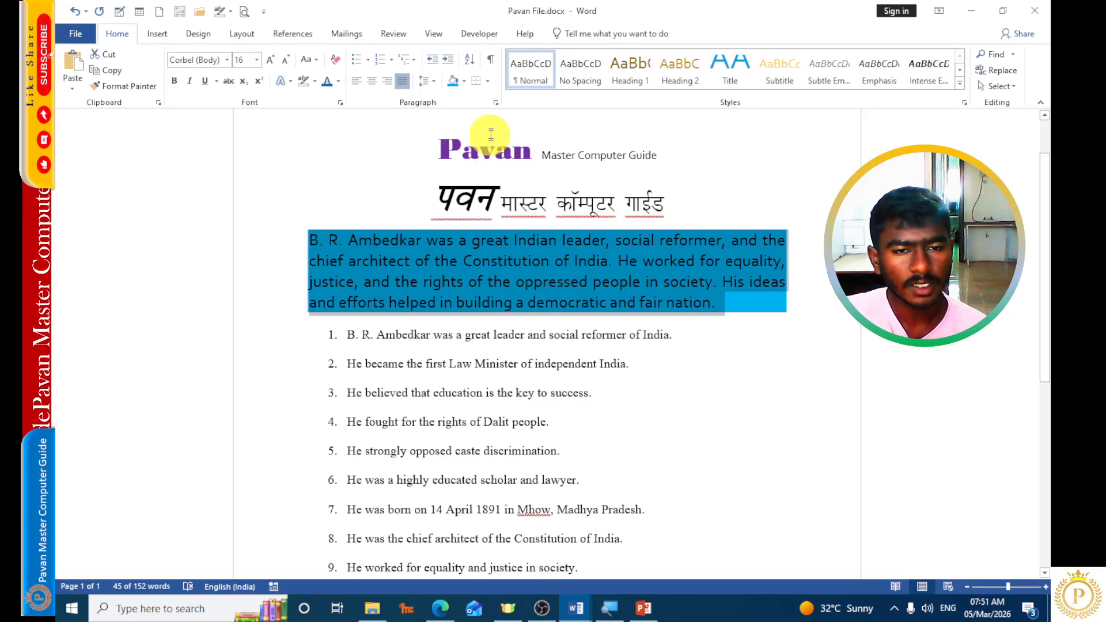
Apply All Borders to the shaded introductory paragraph.
left_click(487, 82)
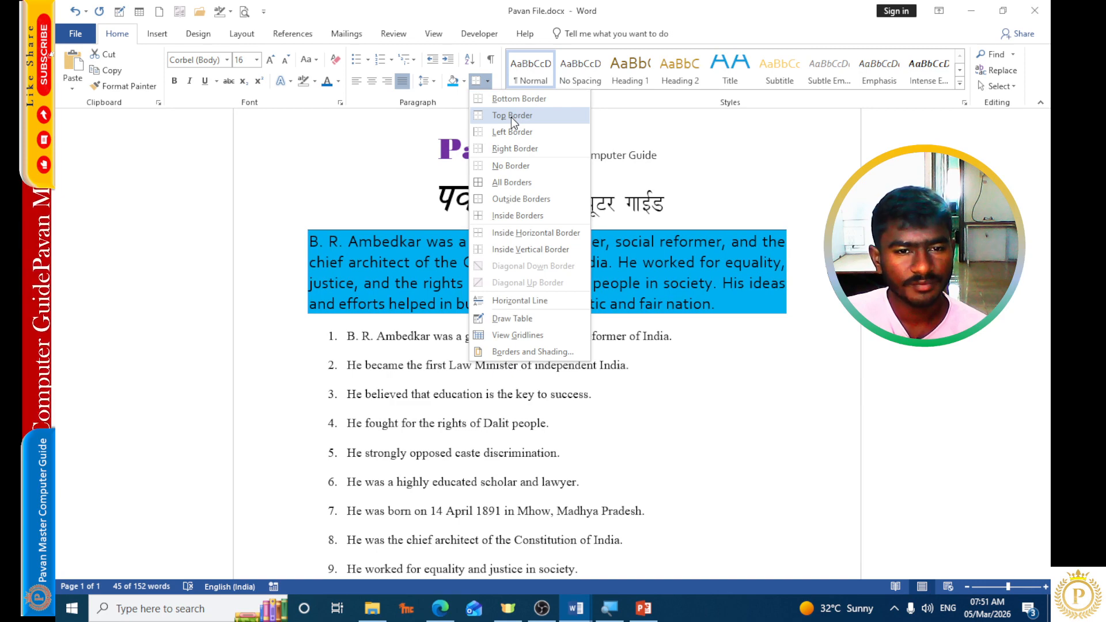
left_click(414, 224)
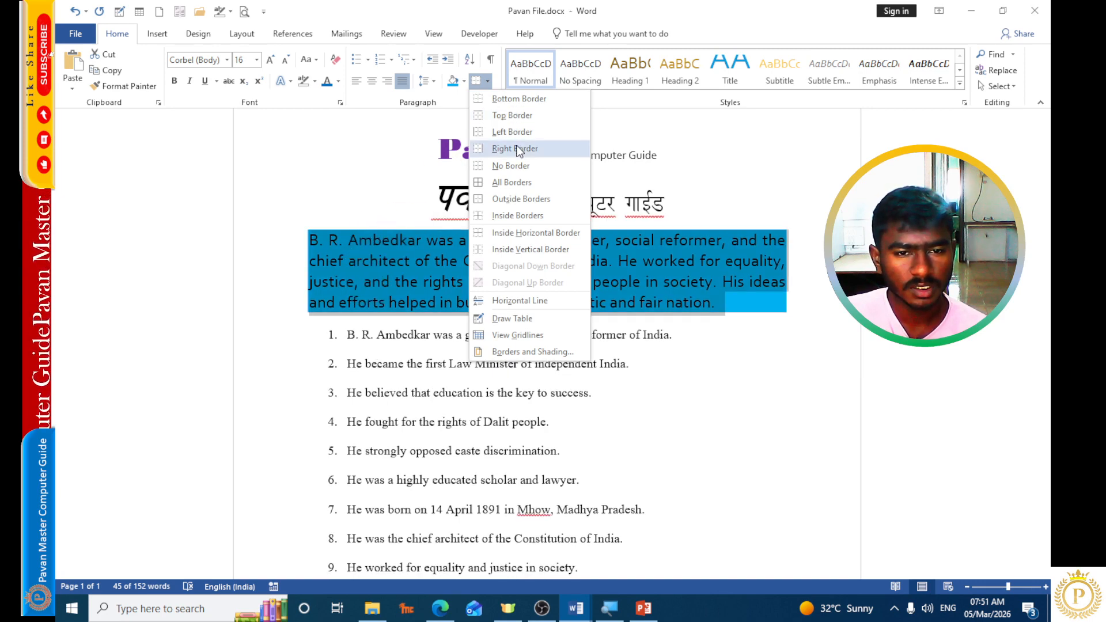
left_click(513, 182)
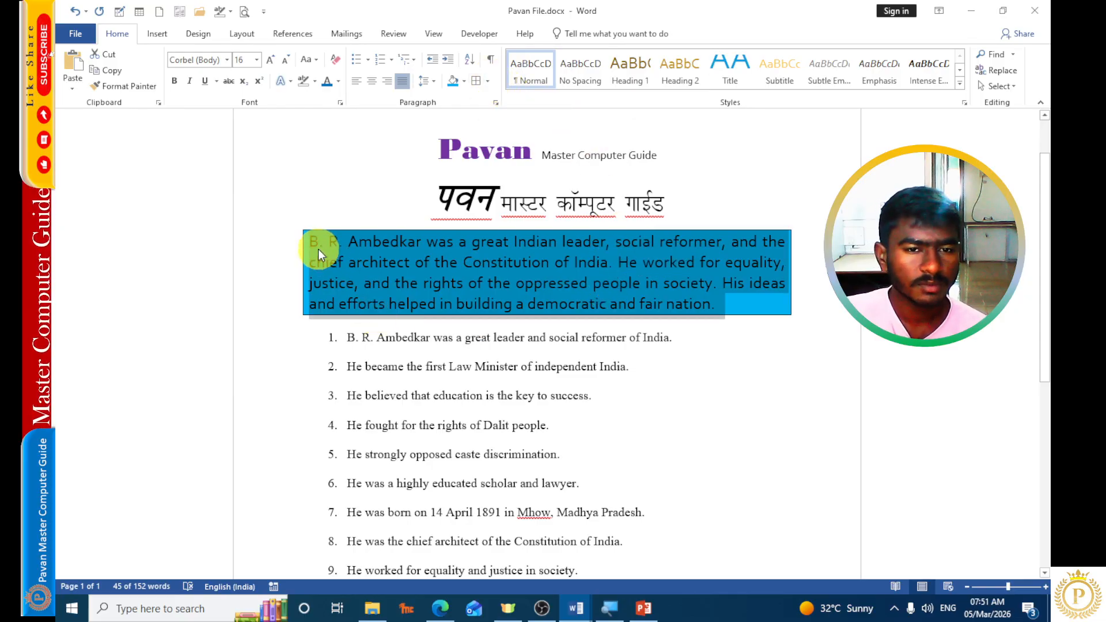
Give the introductory paragraph a Box border, trying multi-line and wavy styles and settling on the 3 pt shaded solid line style.
left_click(487, 81)
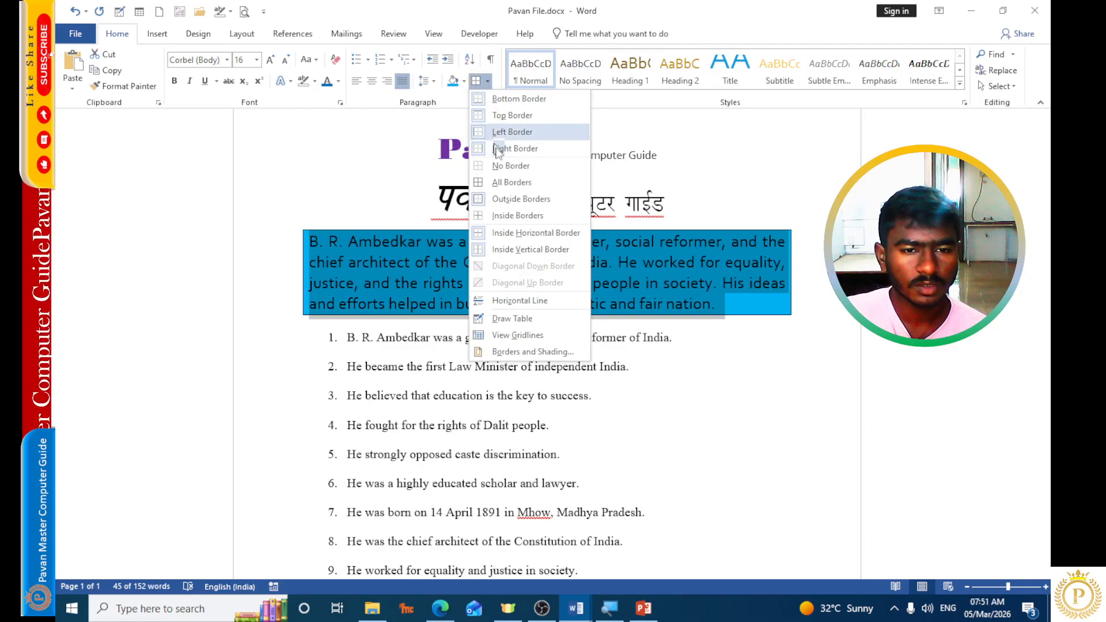
left_click(515, 352)
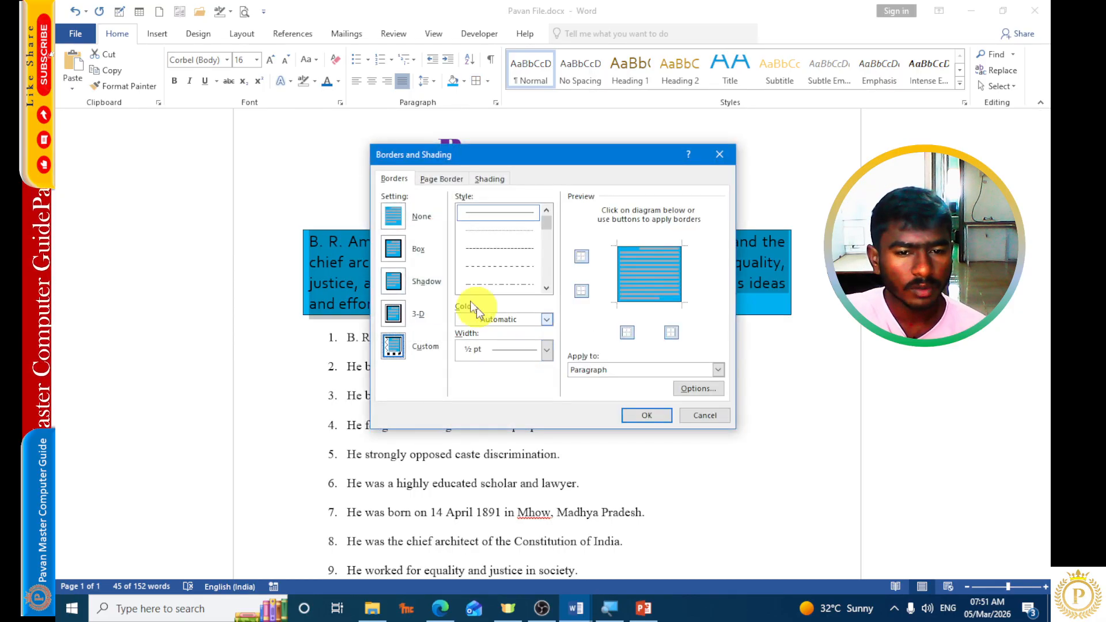
scroll(501, 244, "down", 5)
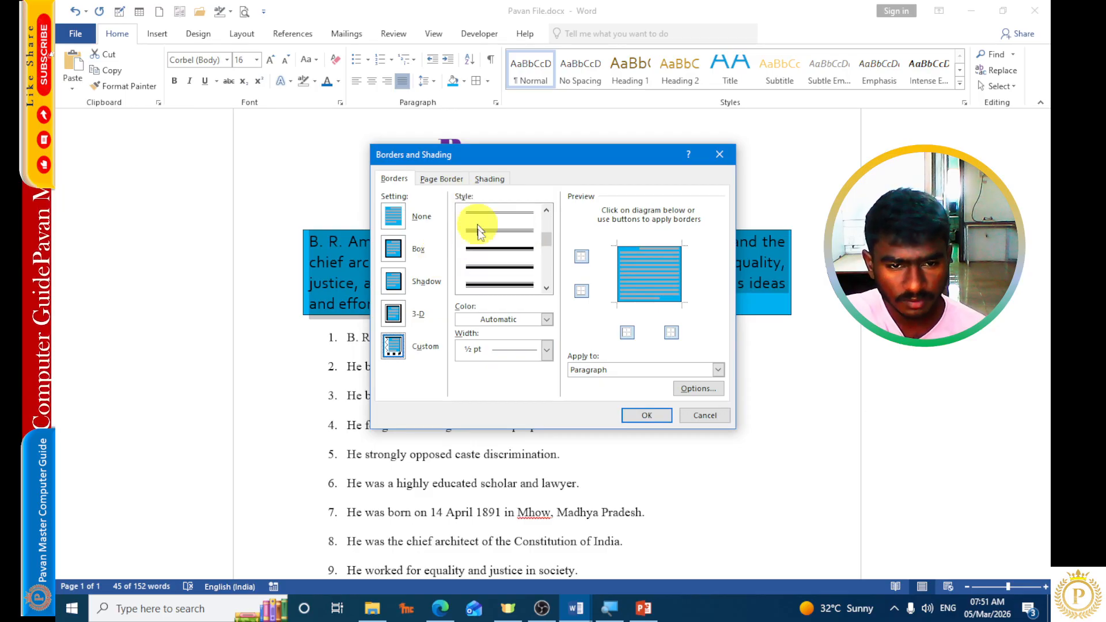
left_click(497, 283)
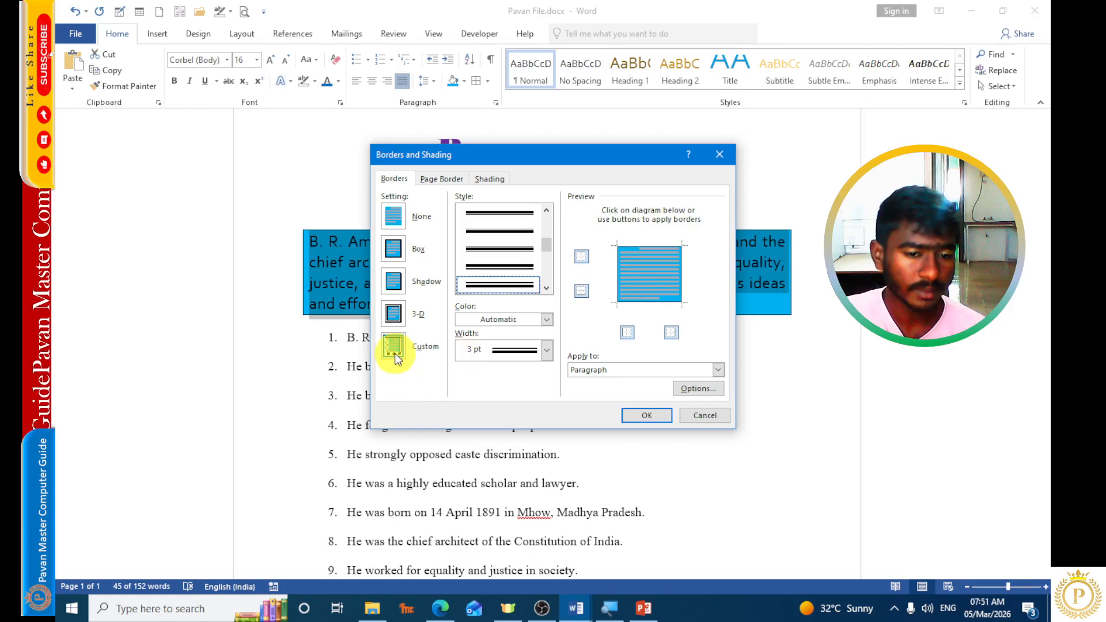
left_click(393, 249)
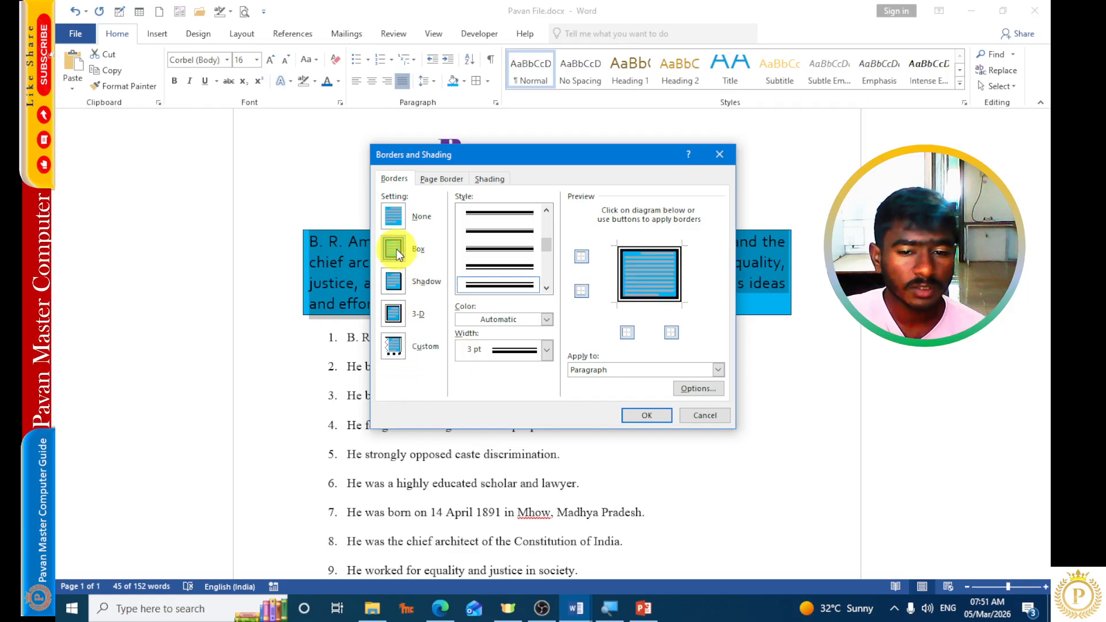
scroll(501, 264, "down", 2)
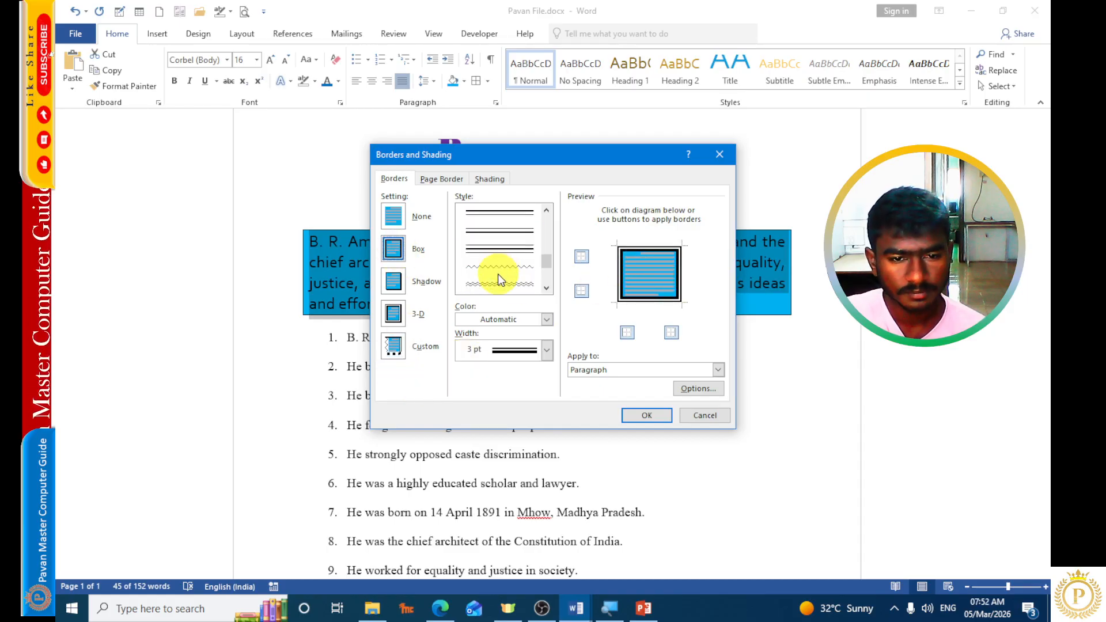
left_click(502, 278)
scroll(505, 270, "down", 1)
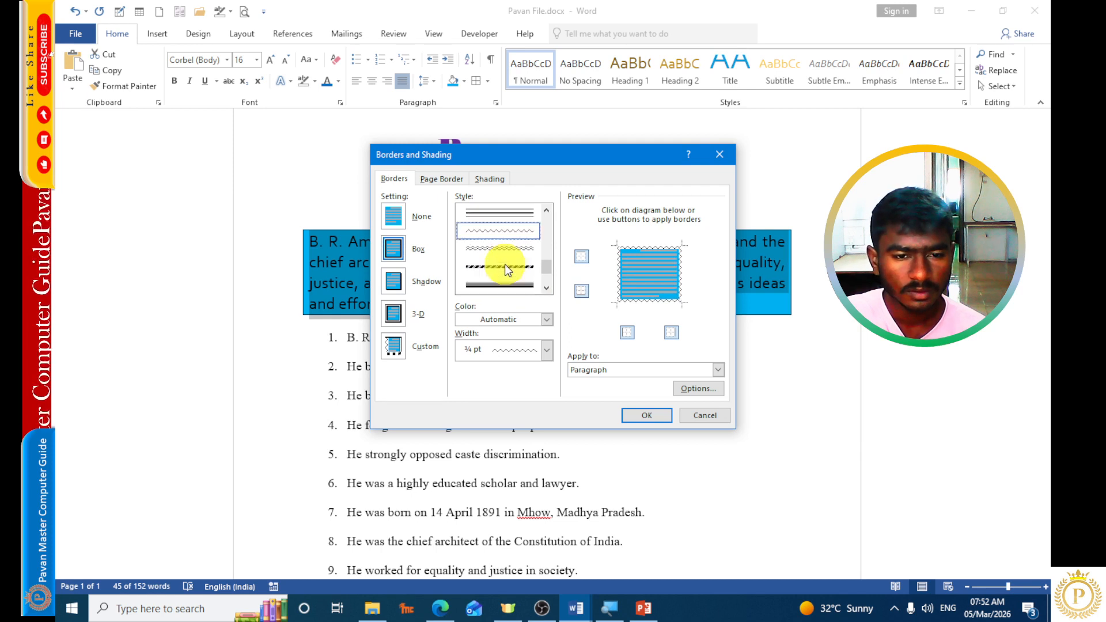
left_click(497, 285)
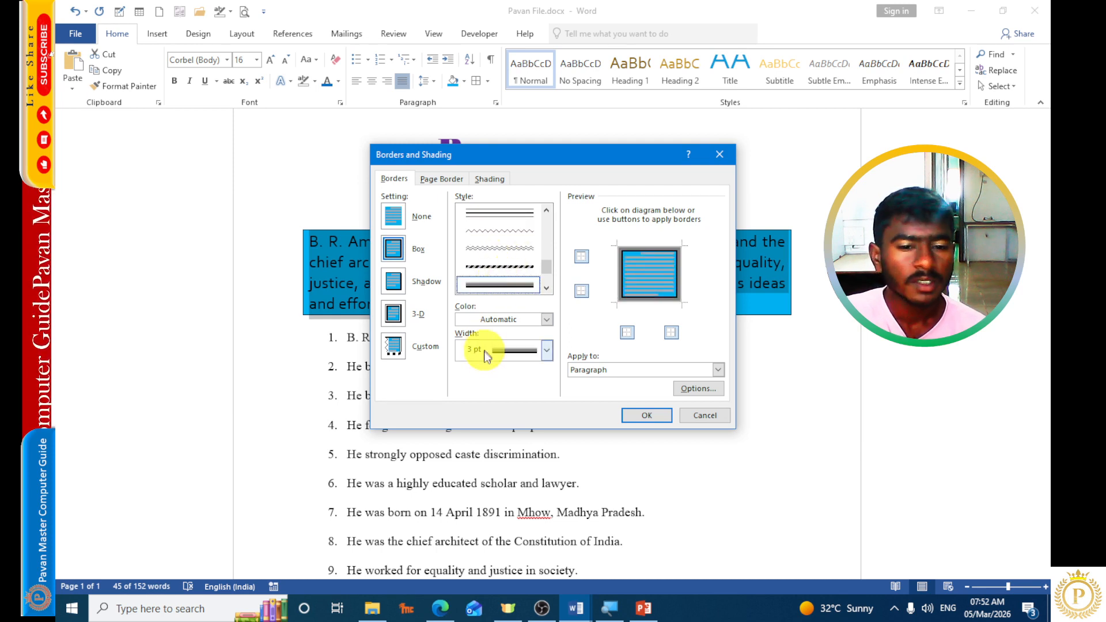
Color the introductory paragraph's box border theme pink, set its width to 2 ¼ pt and apply it.
left_click(503, 318)
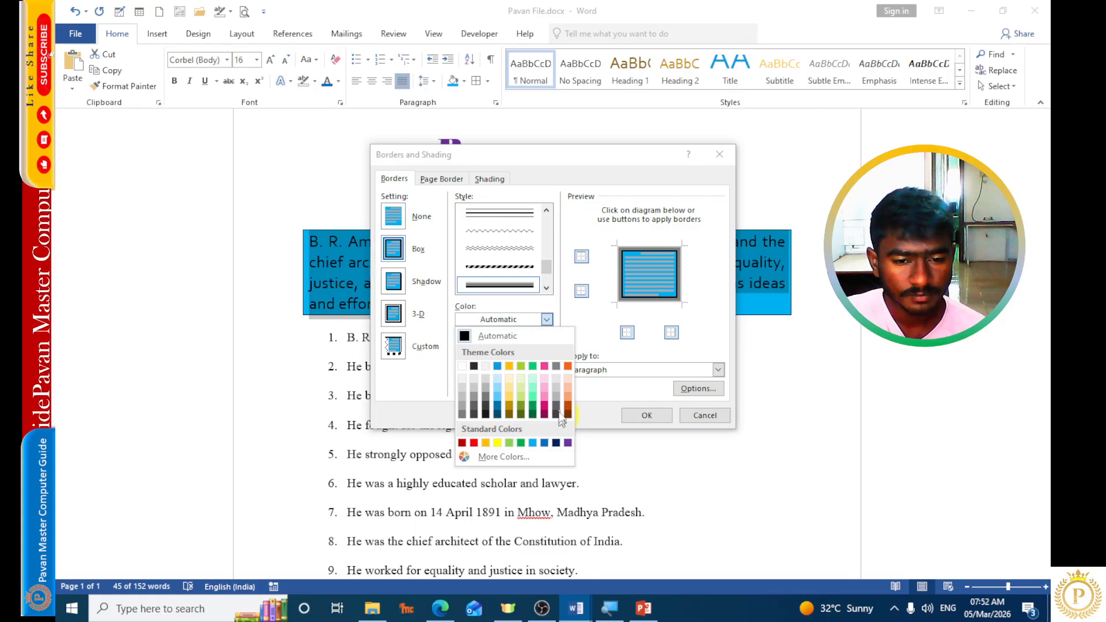
left_click(545, 368)
left_click(514, 351)
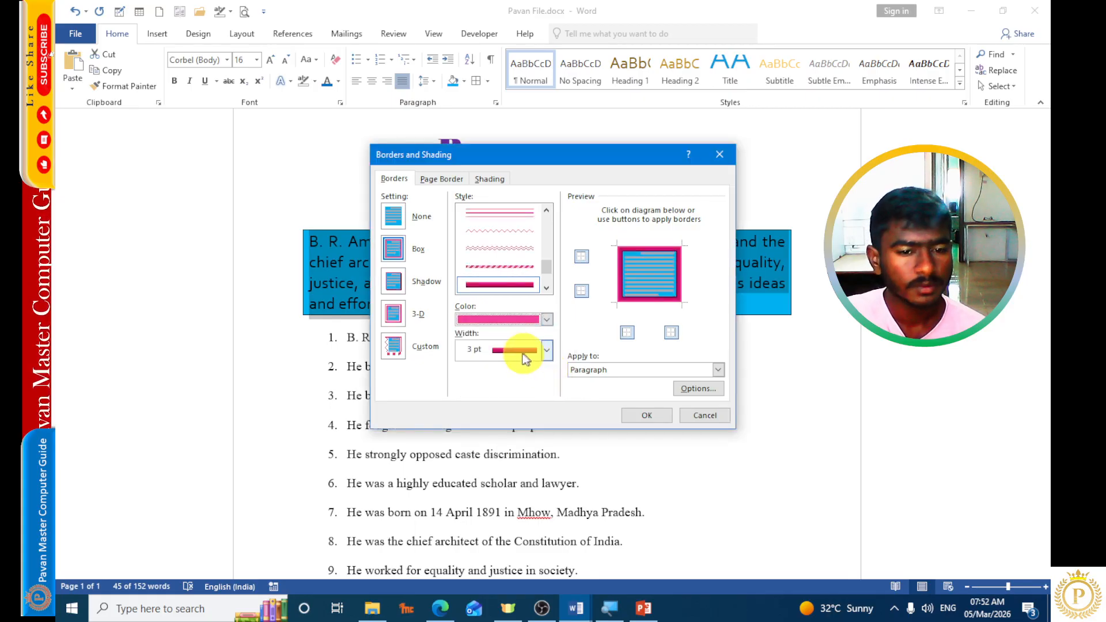
left_click(510, 405)
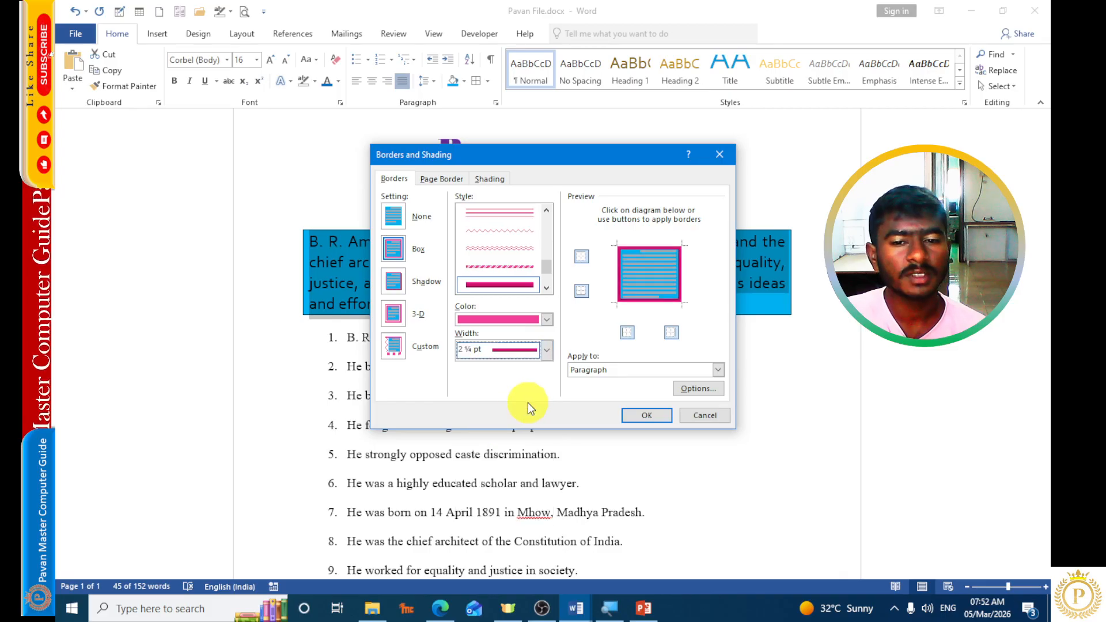
left_click(640, 416)
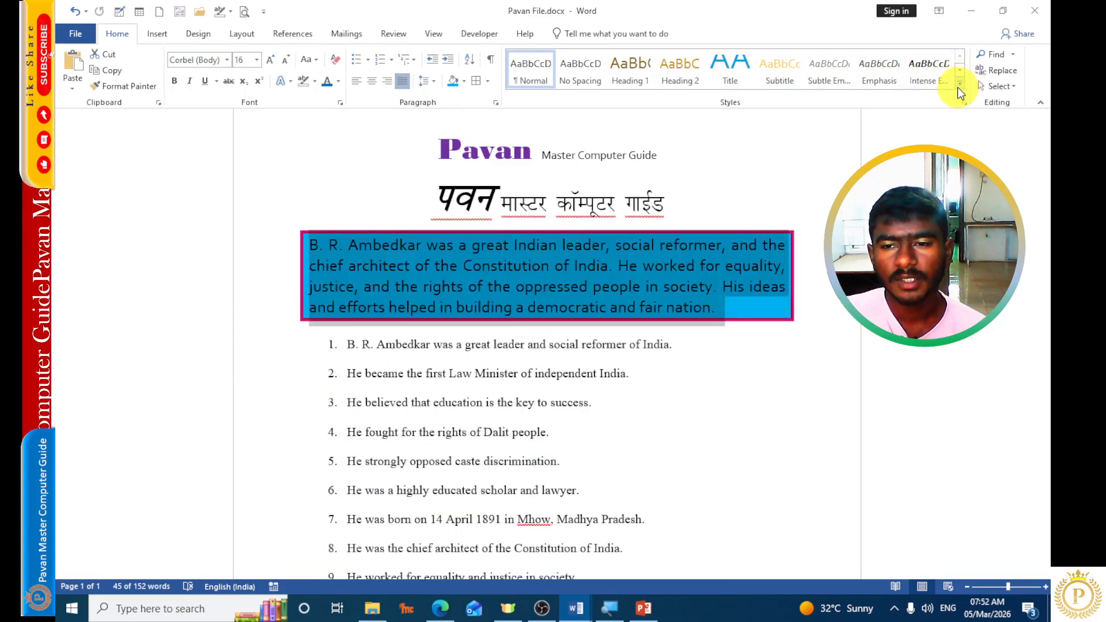
Clear all formatting from the introductory paragraph and deselect it.
left_click(959, 84)
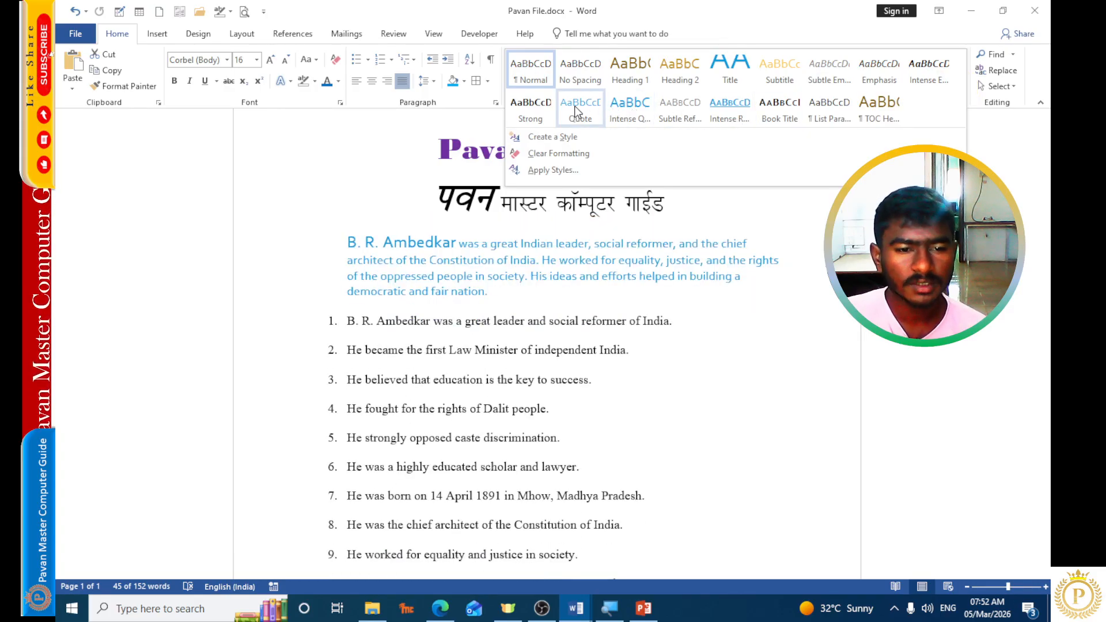
left_click(543, 155)
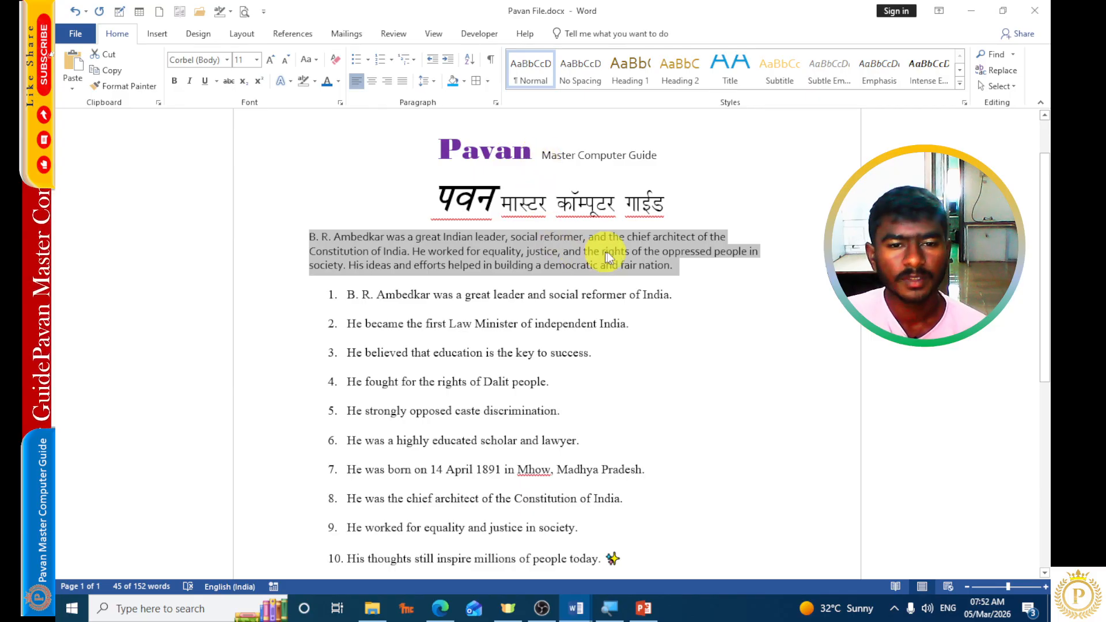
left_click(626, 253)
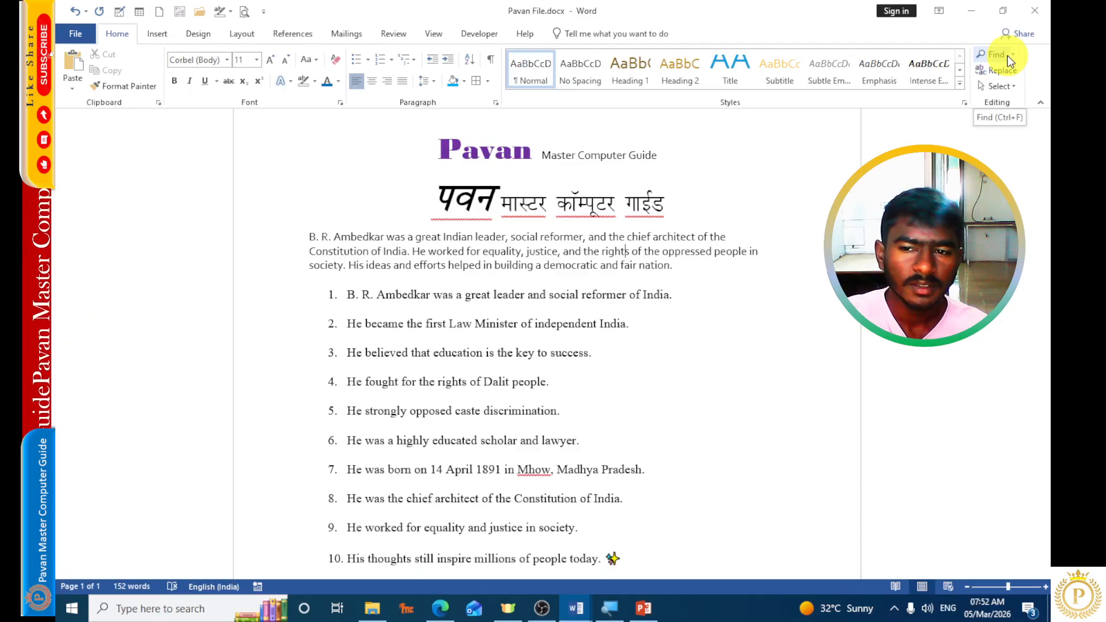
Search the document for "People" with Find, and close the search when done.
left_click(996, 54)
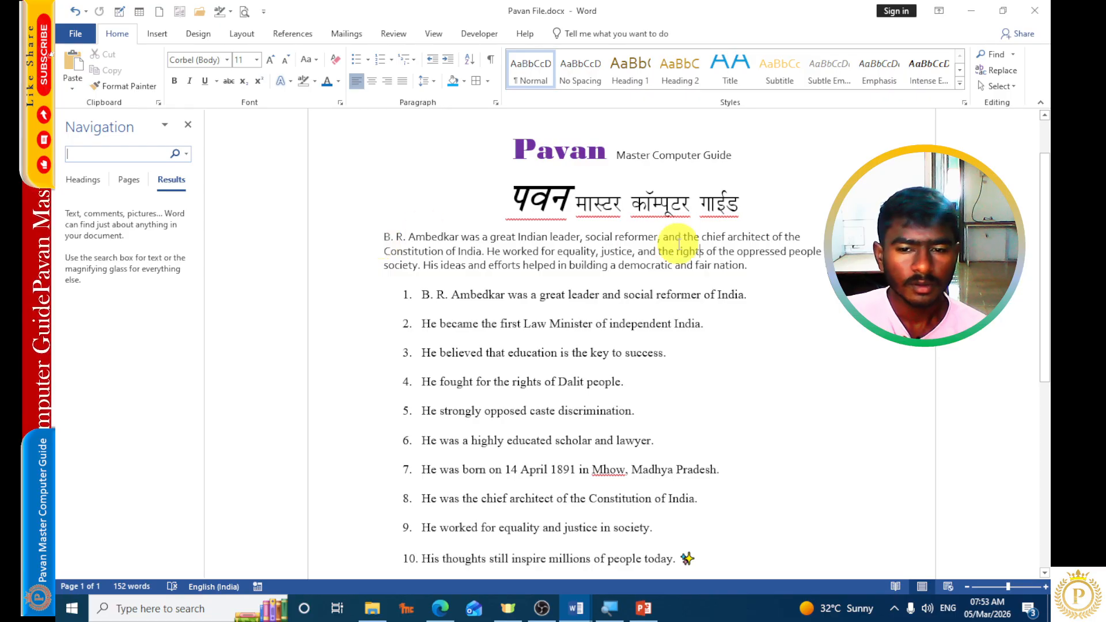
double_click(804, 252)
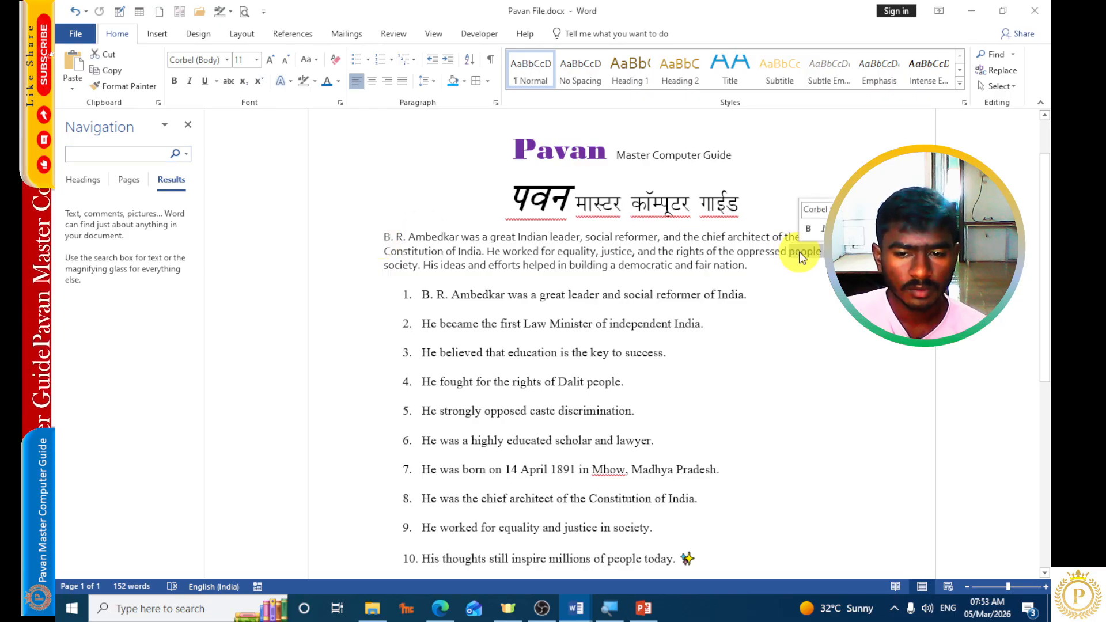
left_click(798, 257)
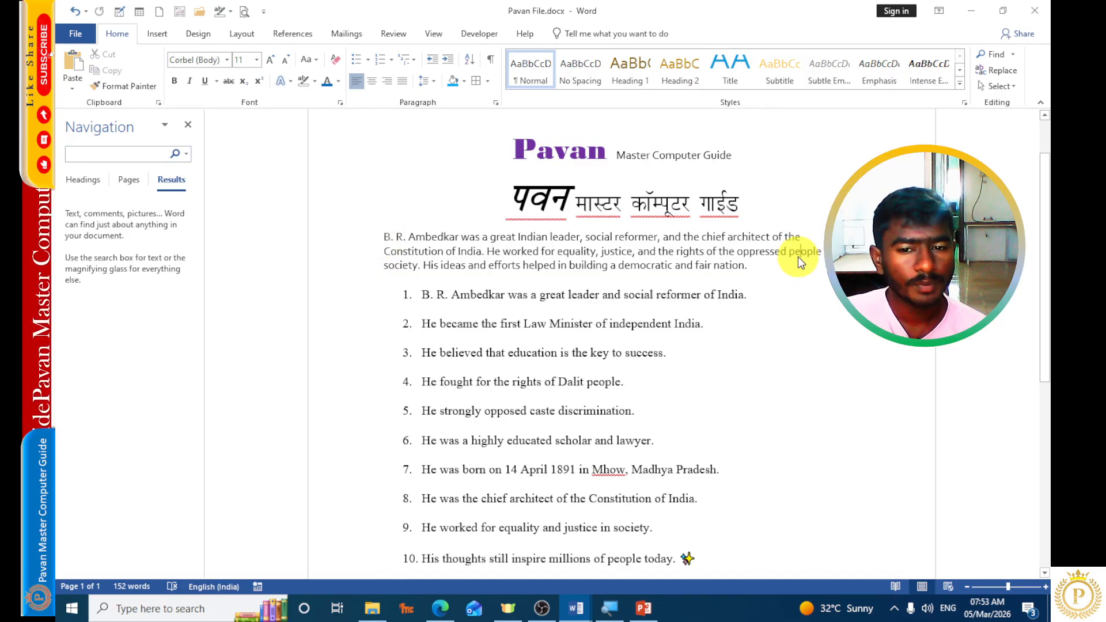
double_click(798, 252)
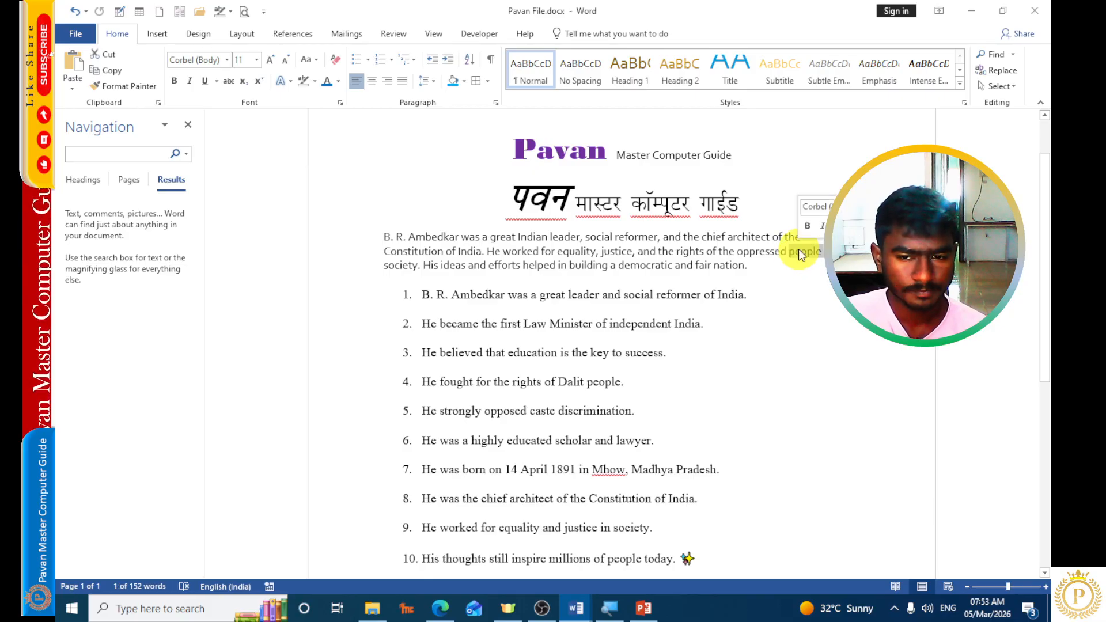
left_click(450, 264)
left_click(83, 154)
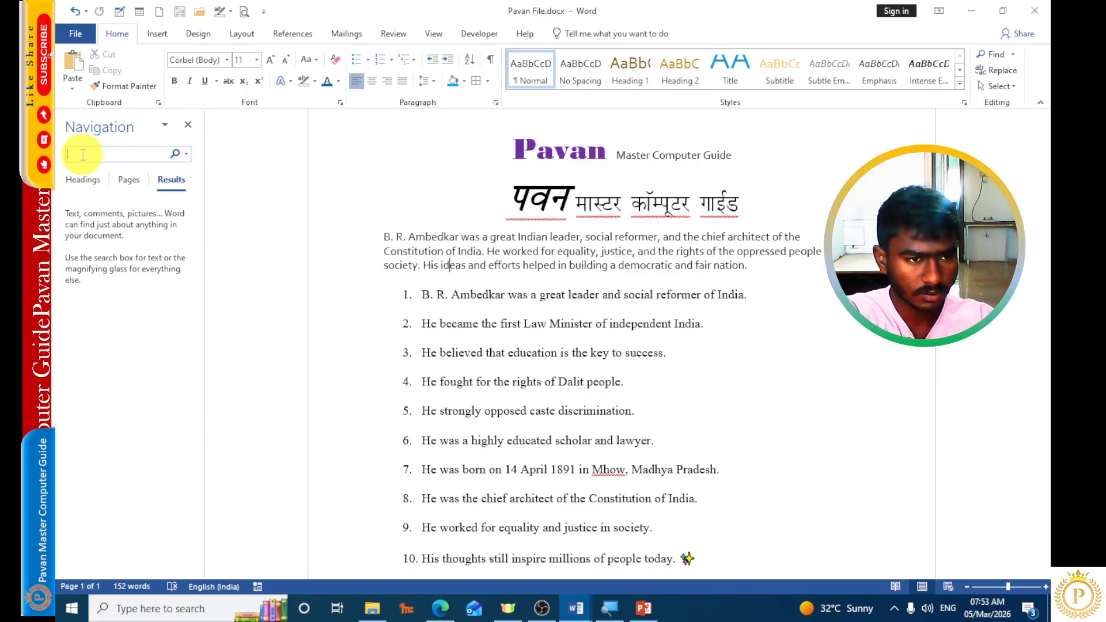
type("P")
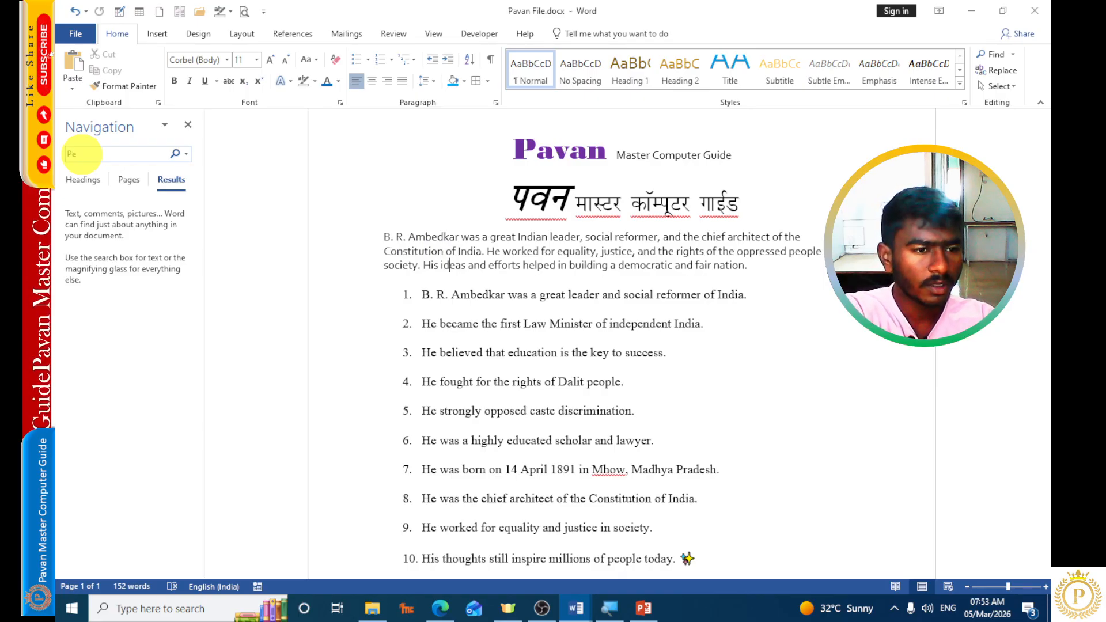
type("e")
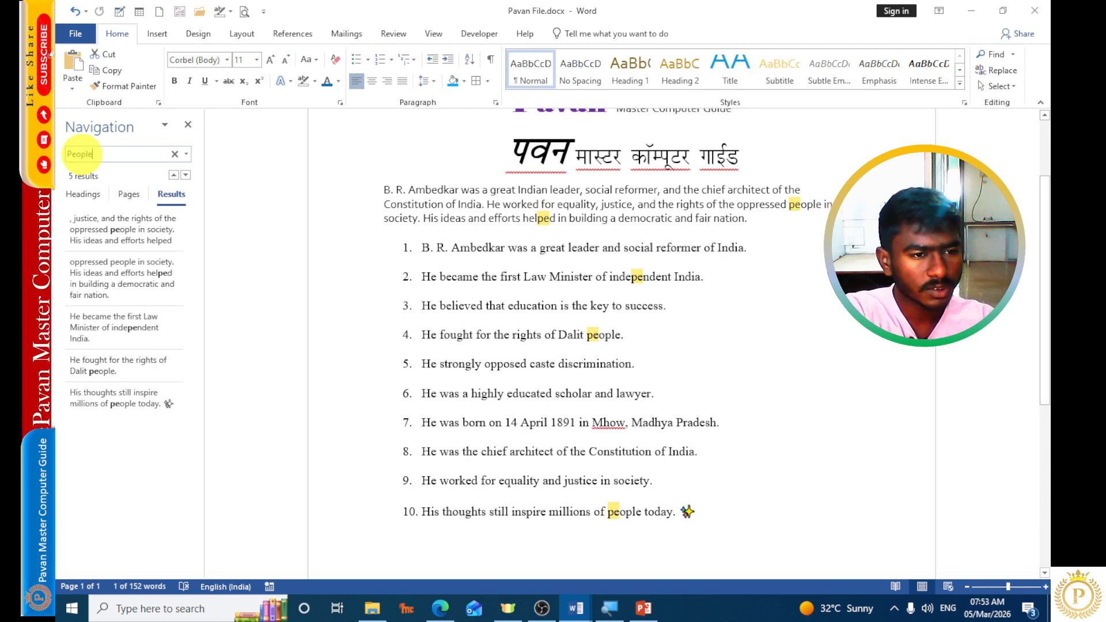
type("ople")
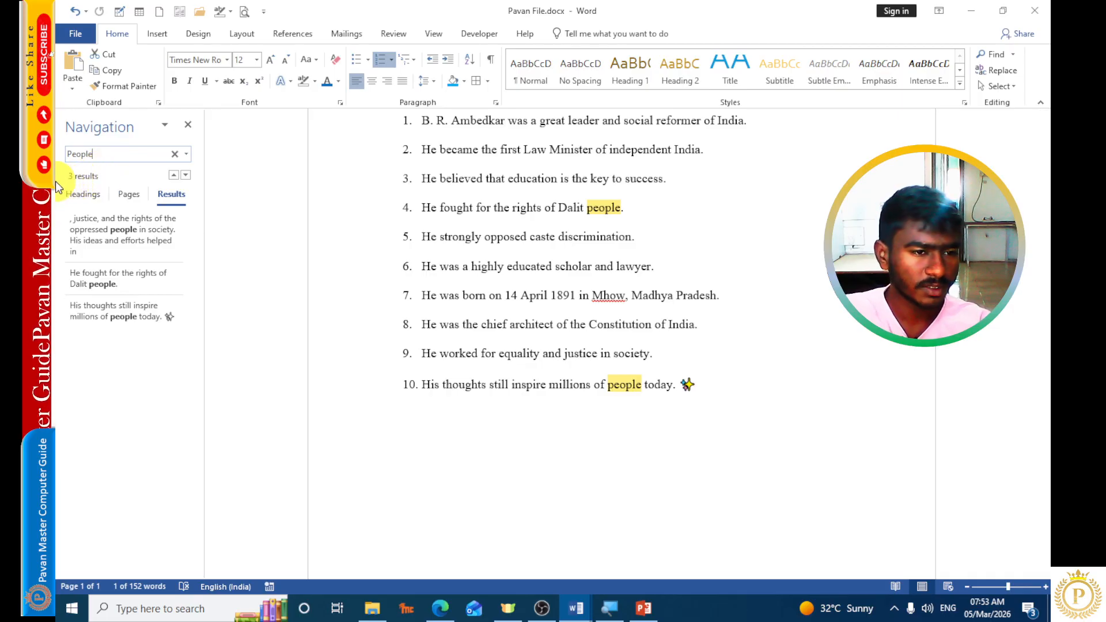
left_click(183, 123)
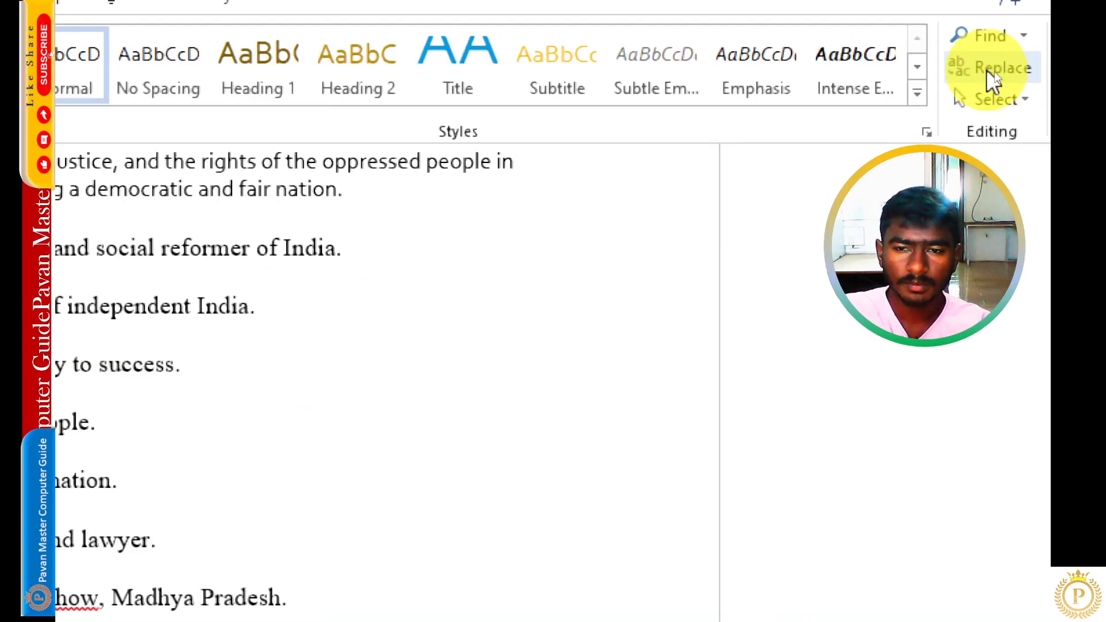
Replace every "People" in the document with "More People" and check the new wording in list item 4 and the introductory paragraph.
left_click(994, 72)
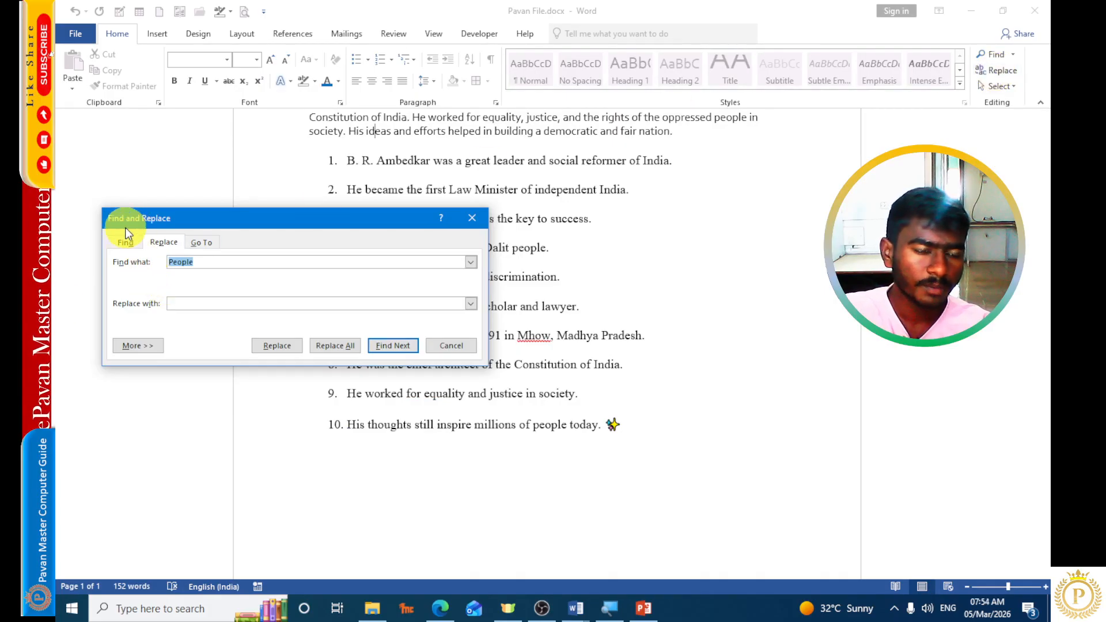
left_click(210, 264)
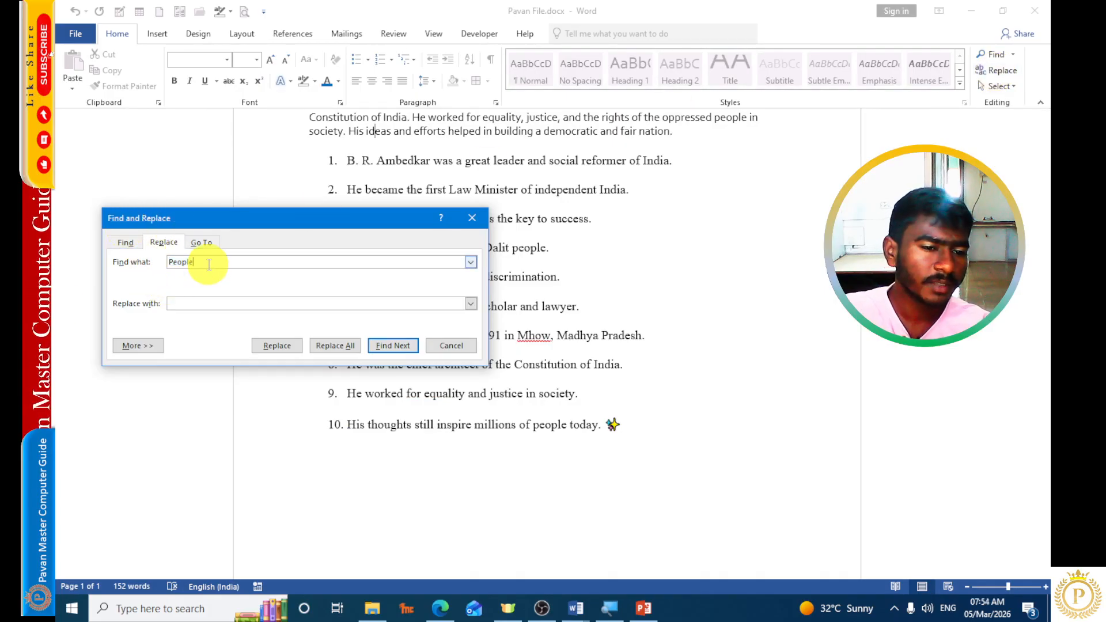
left_click_drag(208, 264, 168, 264)
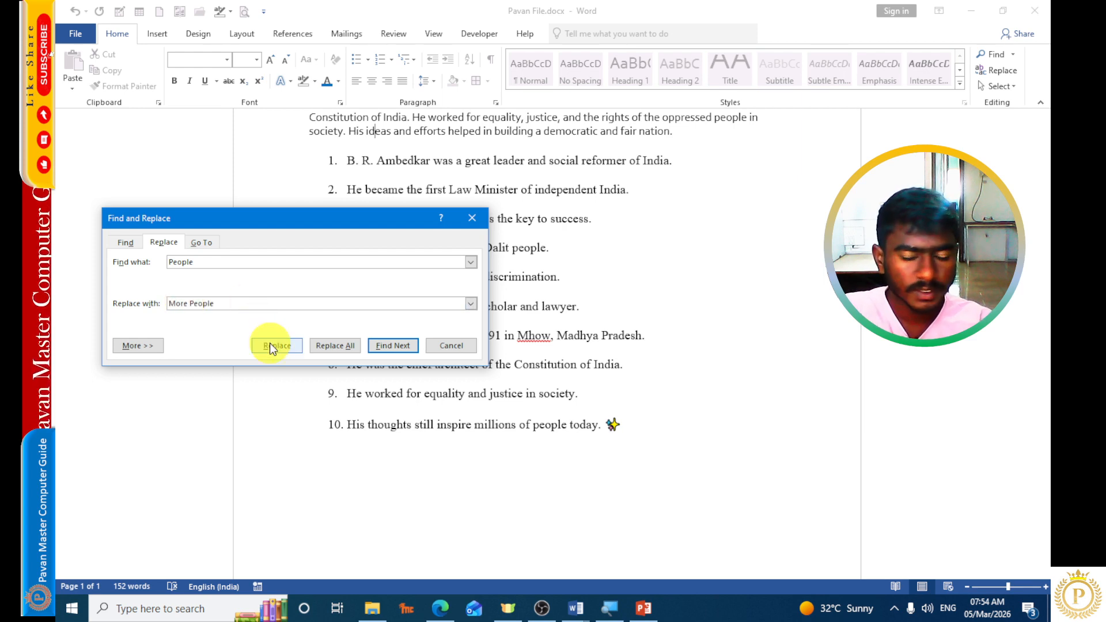
left_click(344, 347)
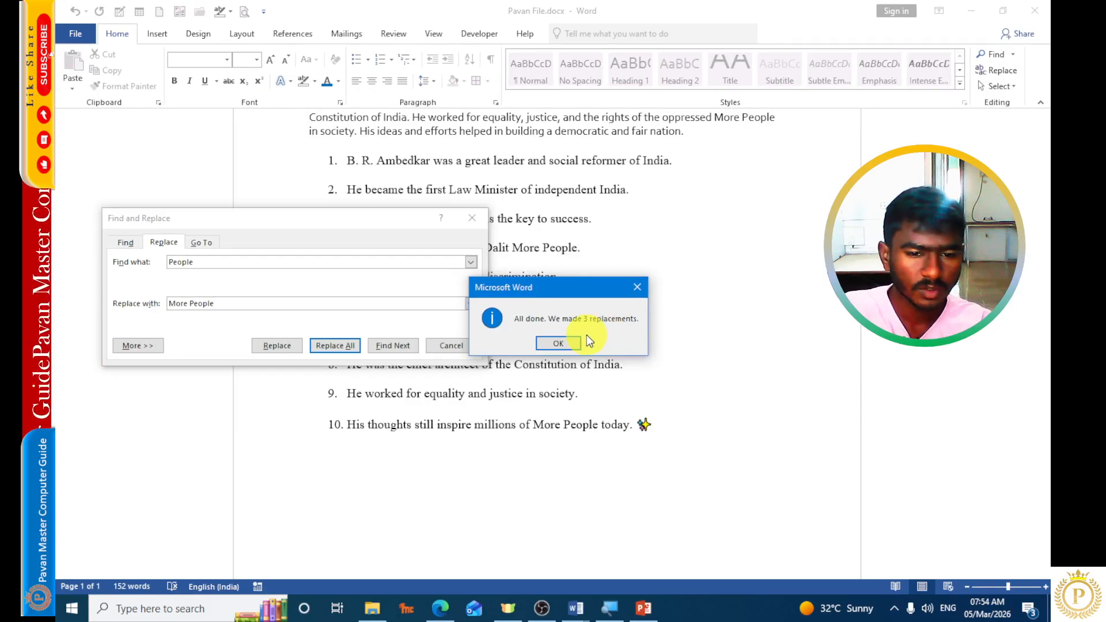
left_click(571, 343)
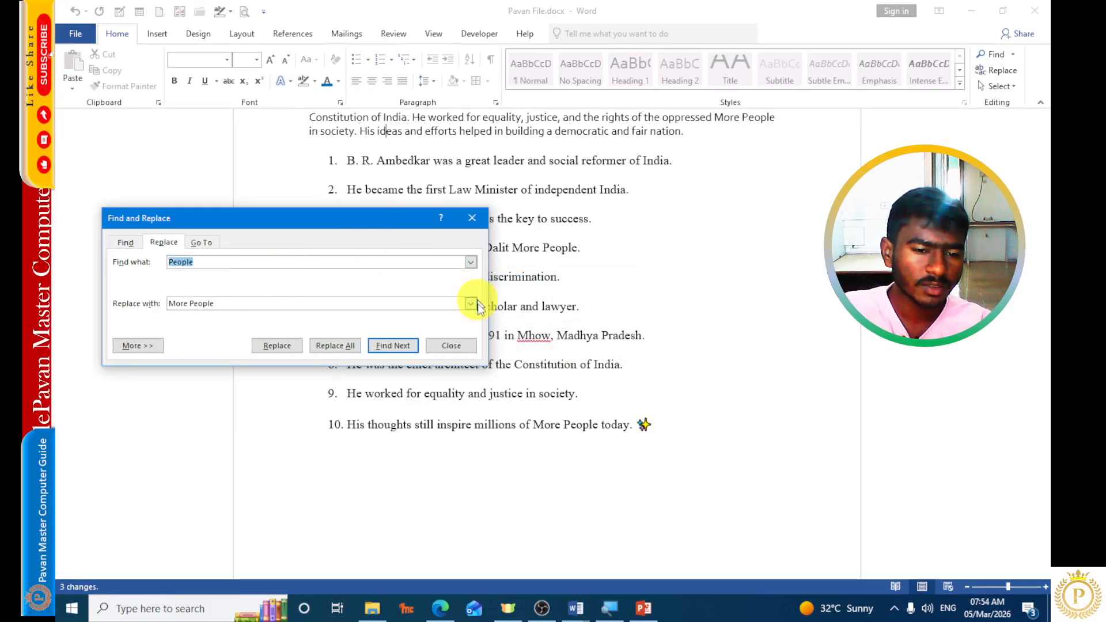
left_click(451, 345)
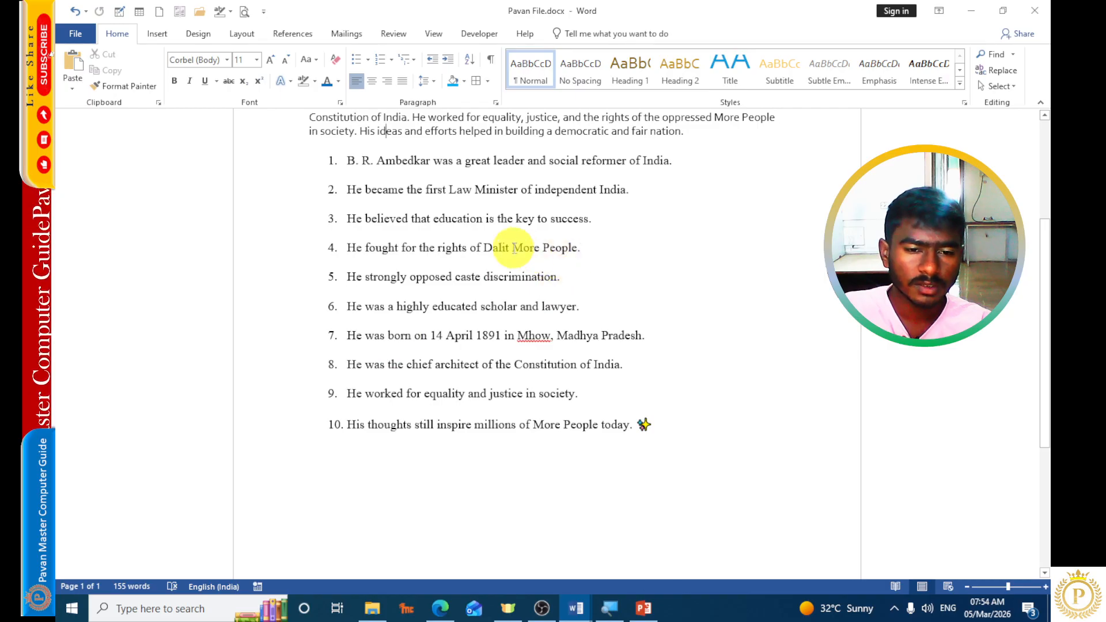
left_click_drag(512, 248, 575, 243)
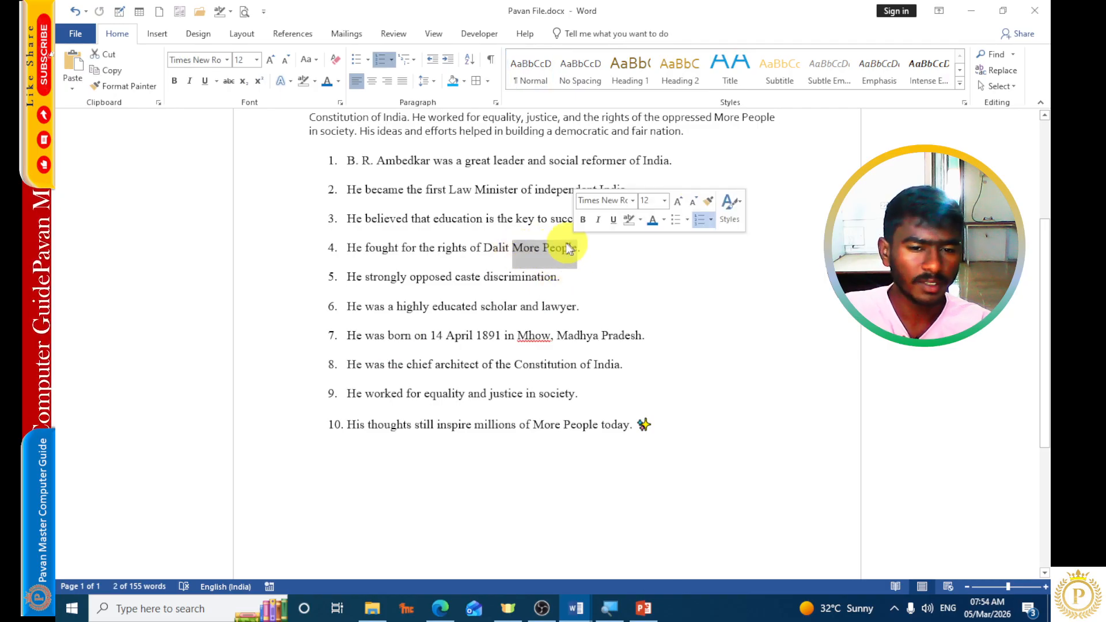
scroll(537, 259, "up", 2)
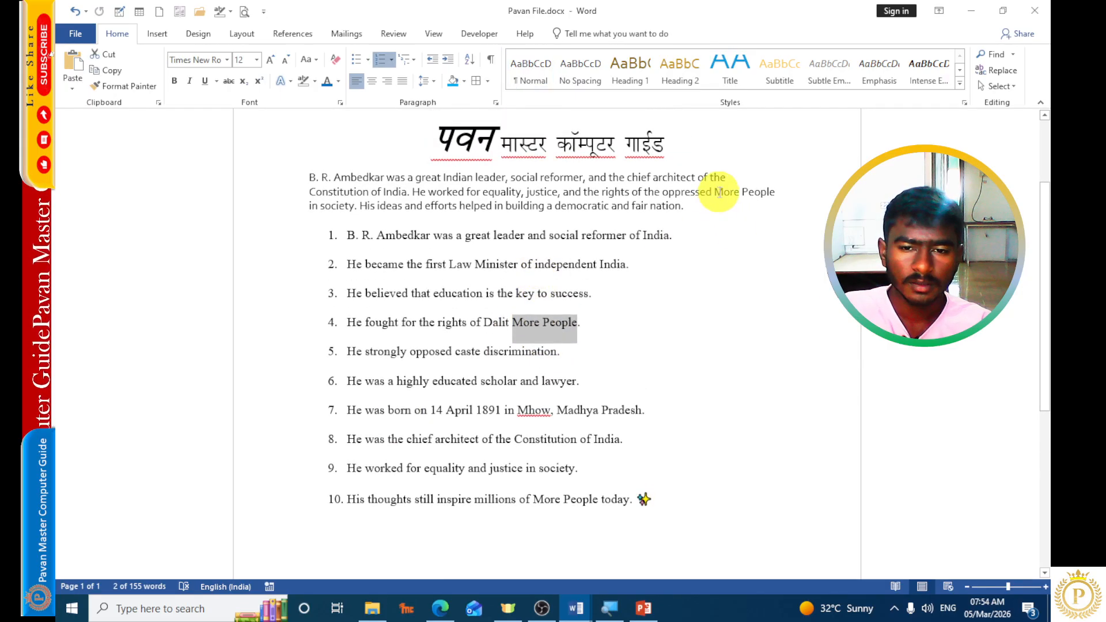
left_click_drag(714, 192, 768, 194)
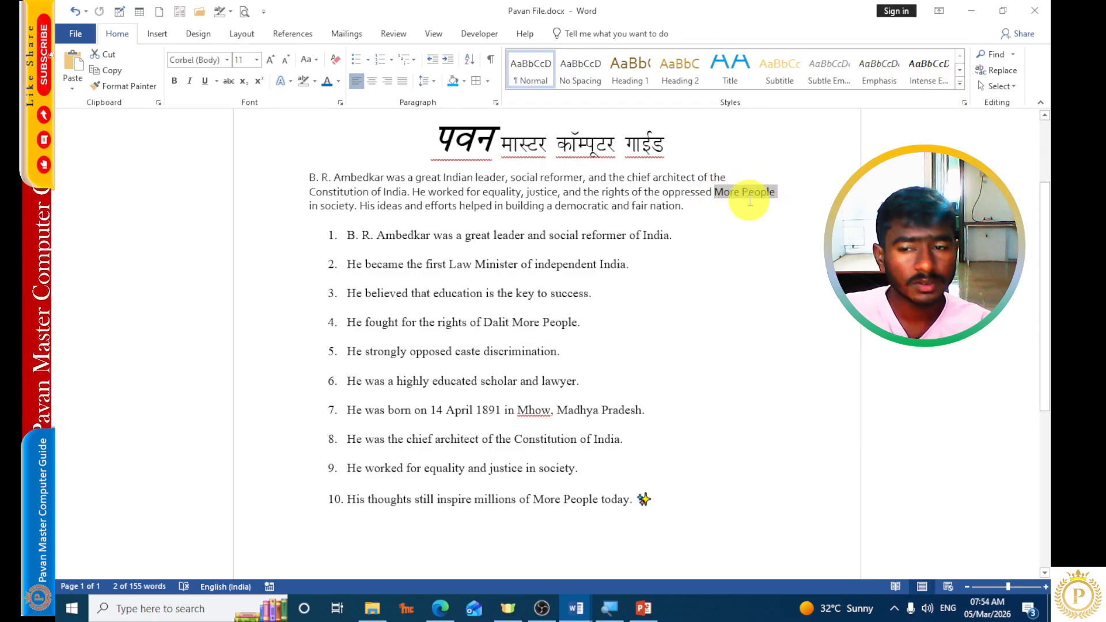
Replace every "More " (including the trailing space) with nothing throughout the whole document, and close Find and Replace when done.
left_click(996, 70)
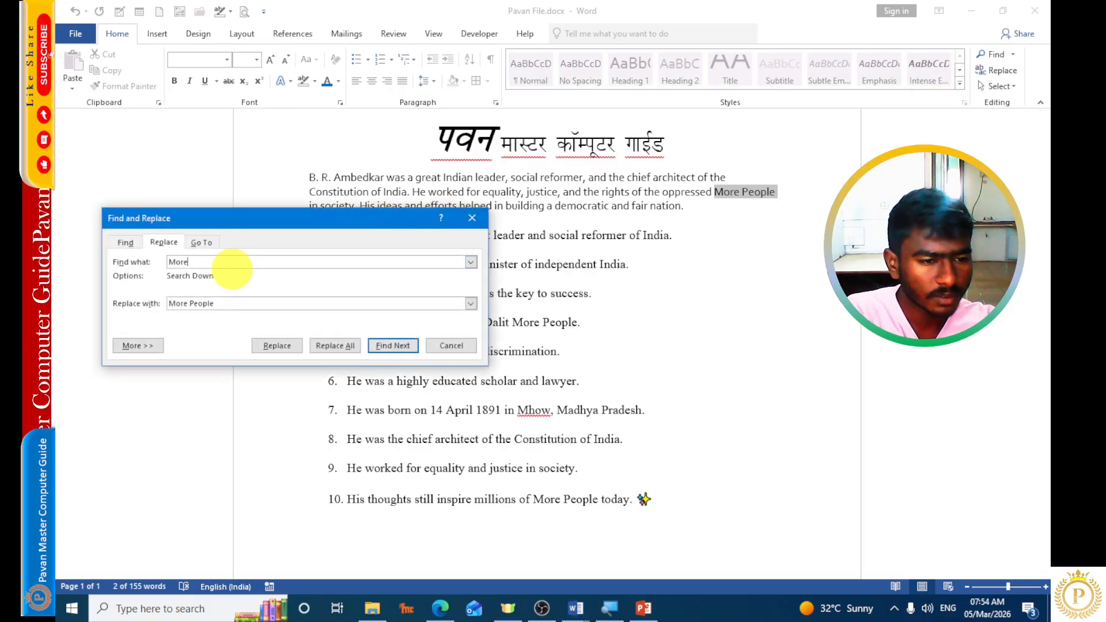
type("More")
left_click(163, 306)
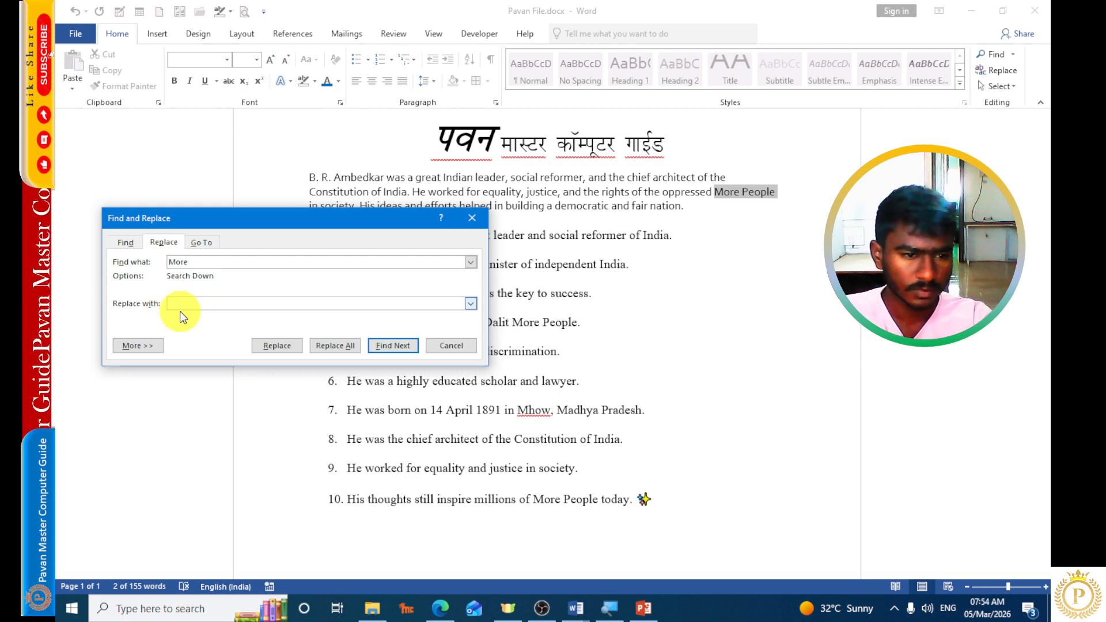
left_click(200, 262)
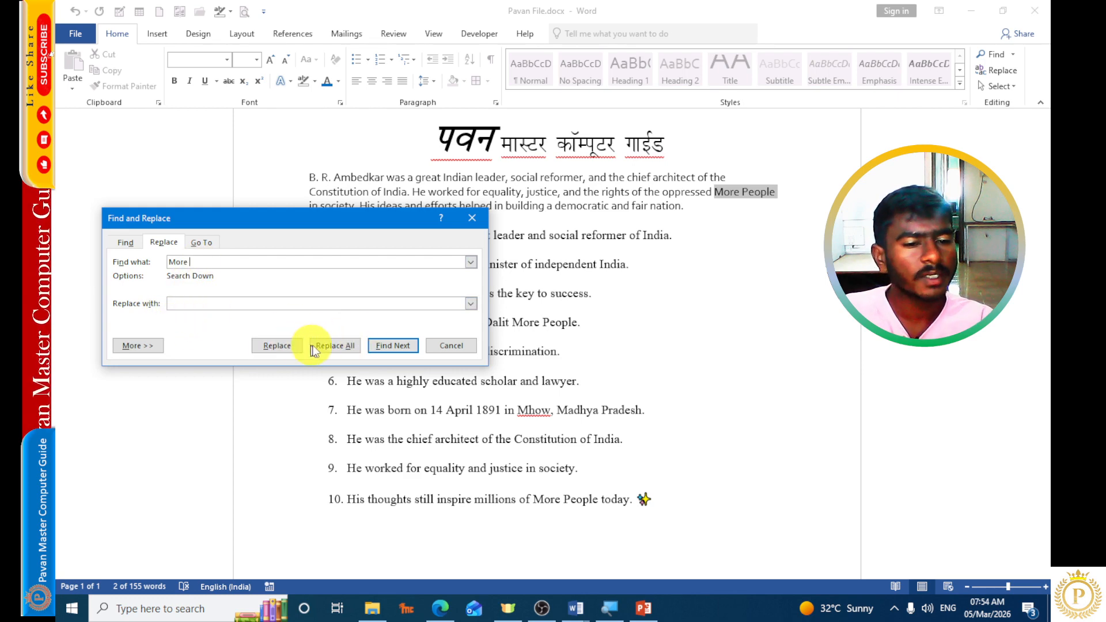
left_click(337, 346)
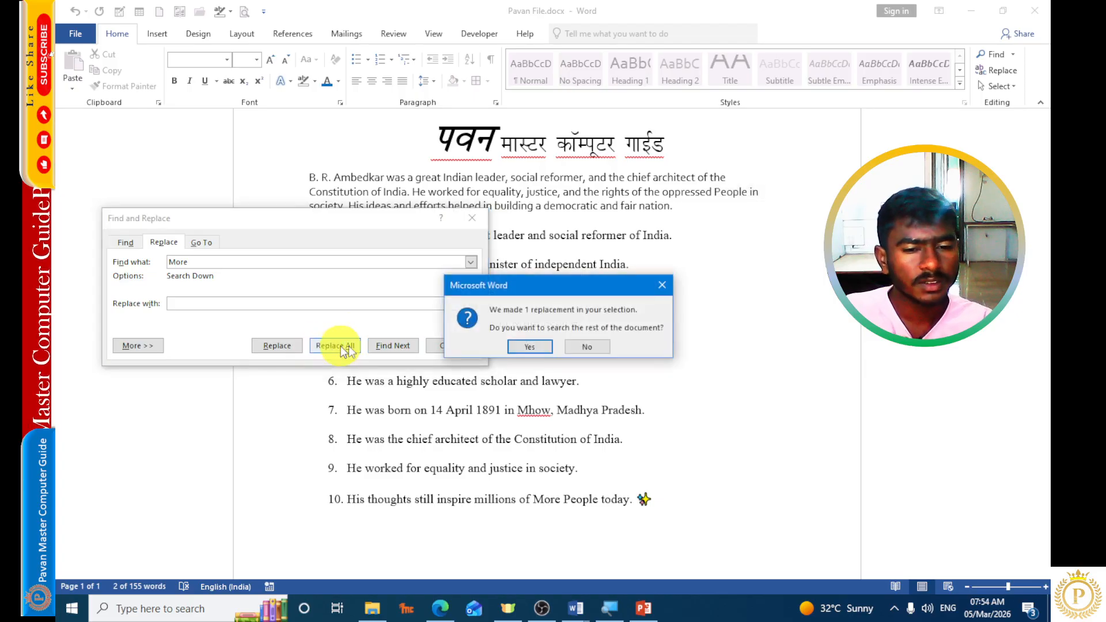
left_click(530, 347)
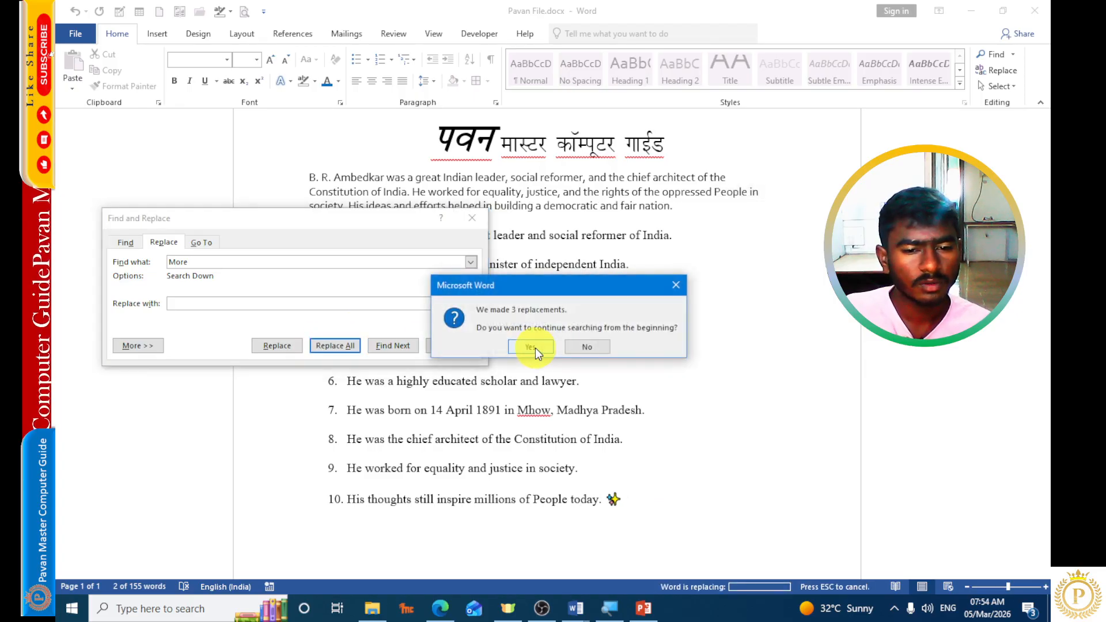
left_click(531, 346)
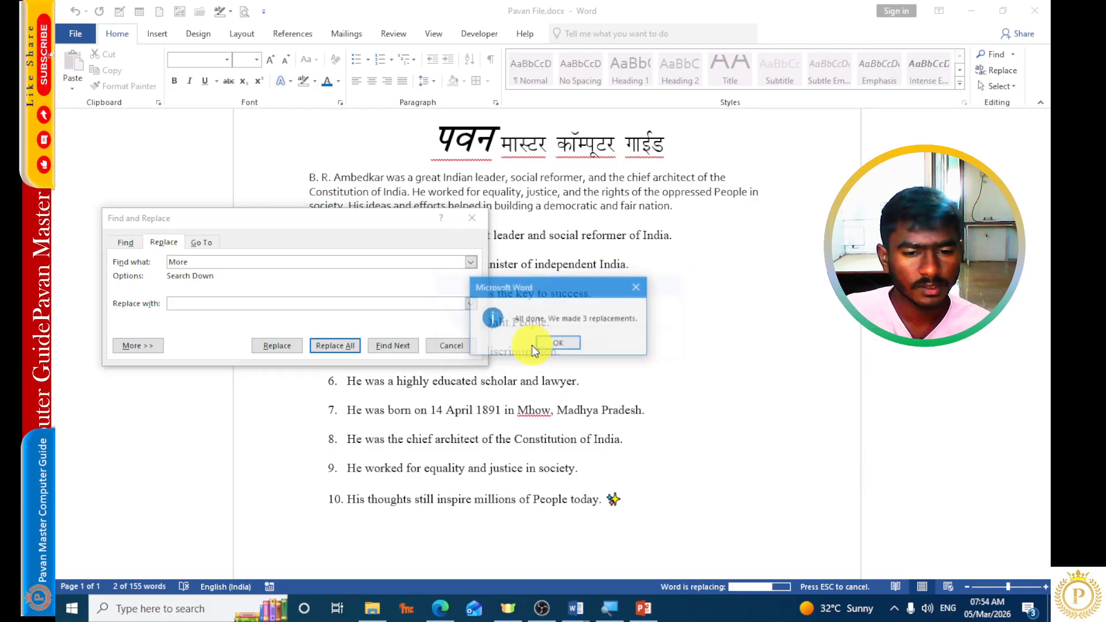
left_click(558, 346)
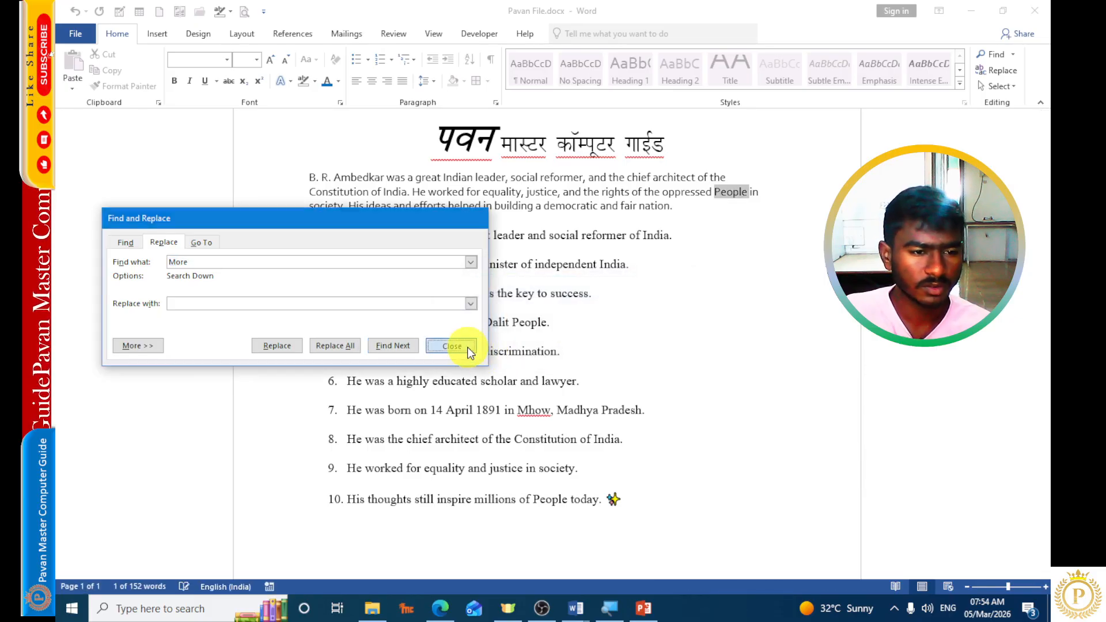
left_click(463, 348)
left_click(719, 231)
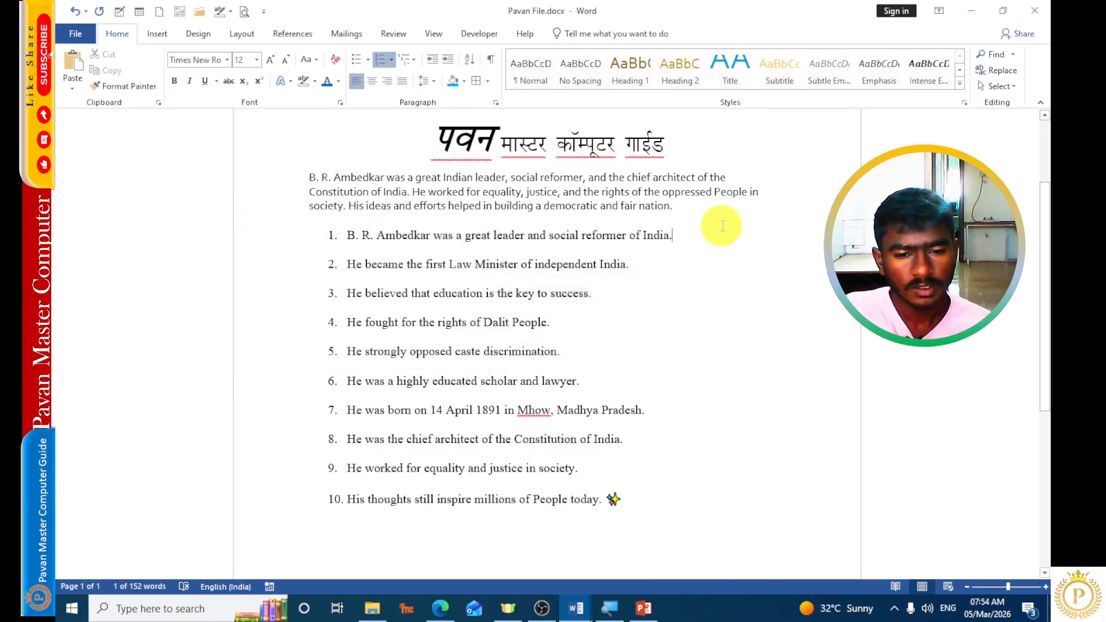
Select the entire document content with Select All, and clear the selection again.
scroll(610, 489, "up", 2)
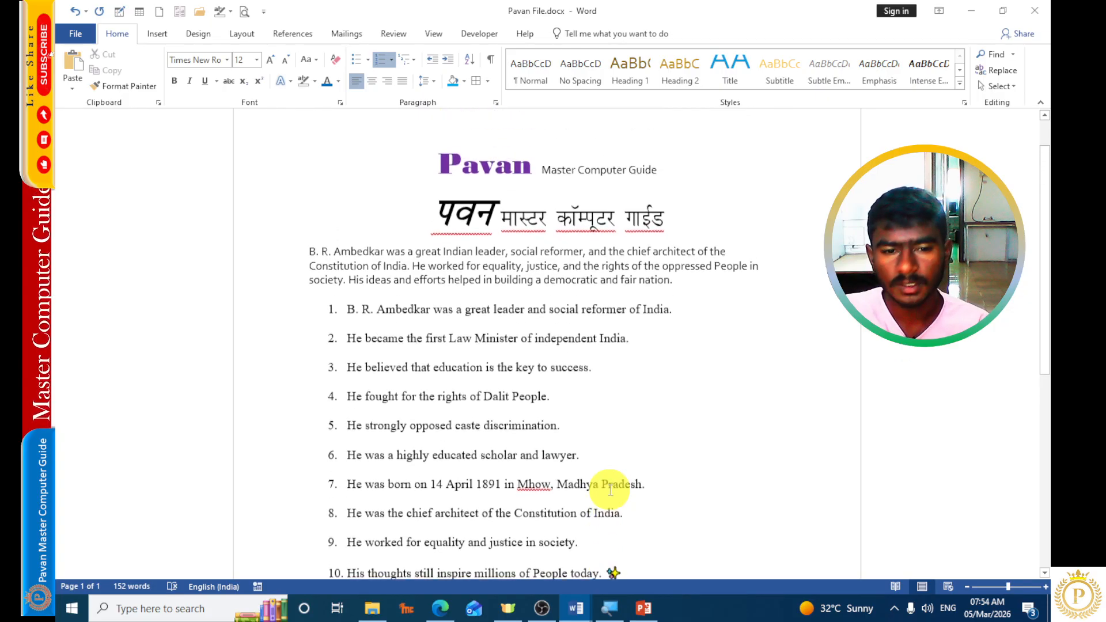
left_click(991, 87)
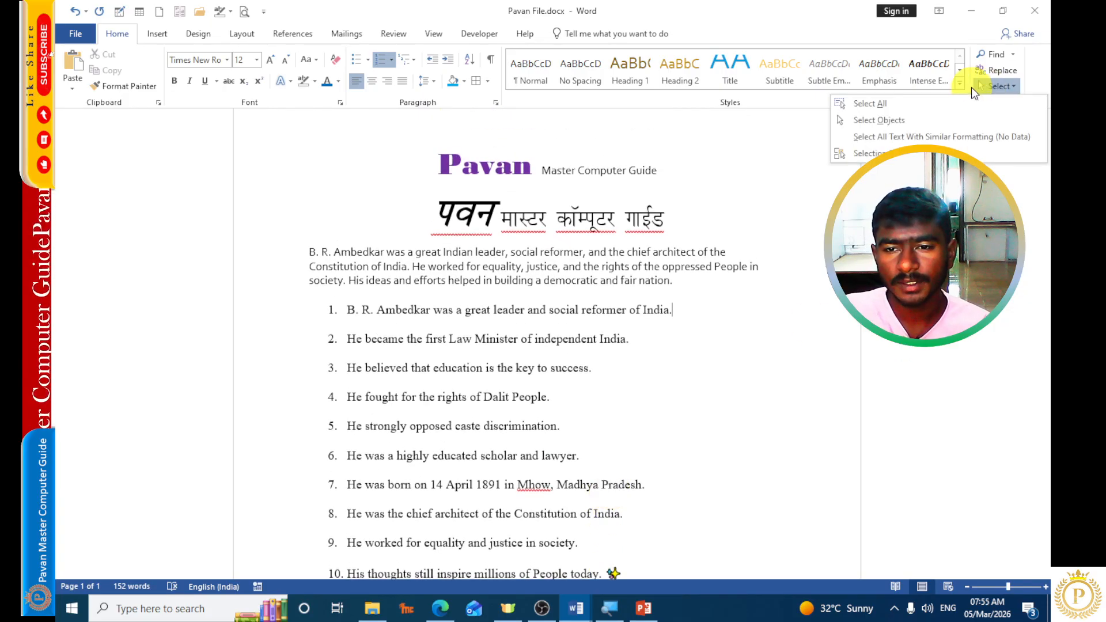
left_click(909, 103)
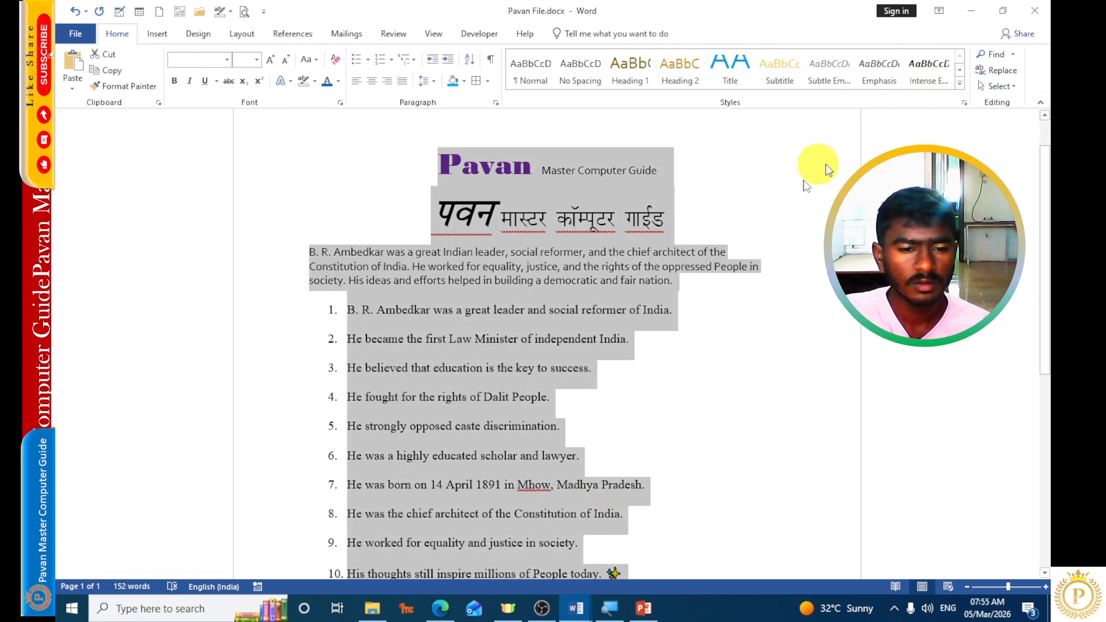
left_click(583, 321)
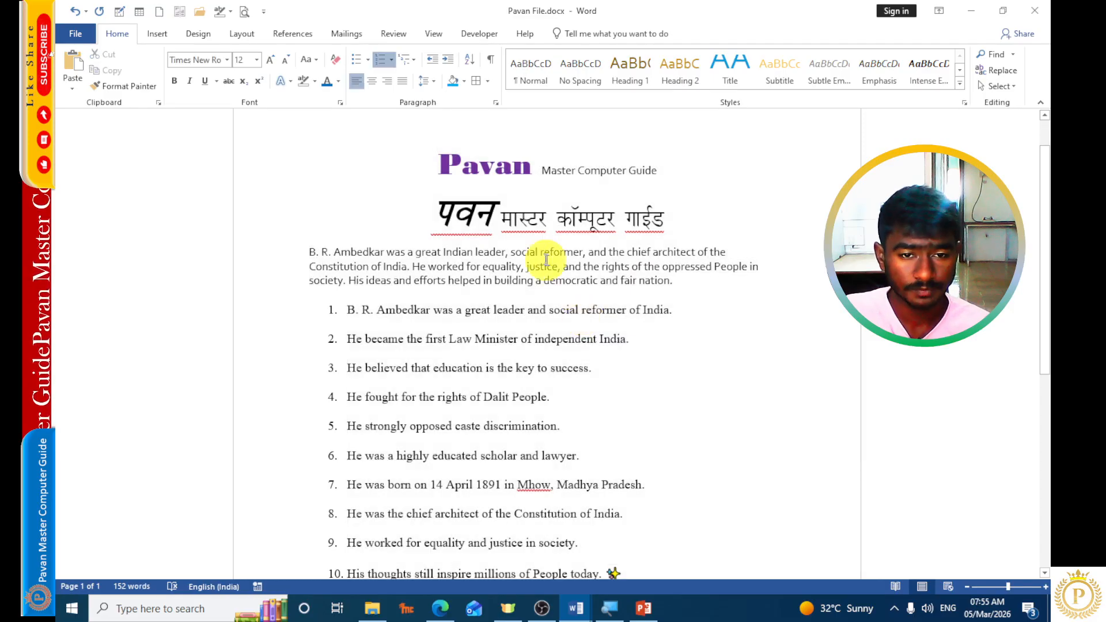
Color the words "Ambedkar", "democratic" and "chief" in the introductory paragraph blue.
double_click(358, 252)
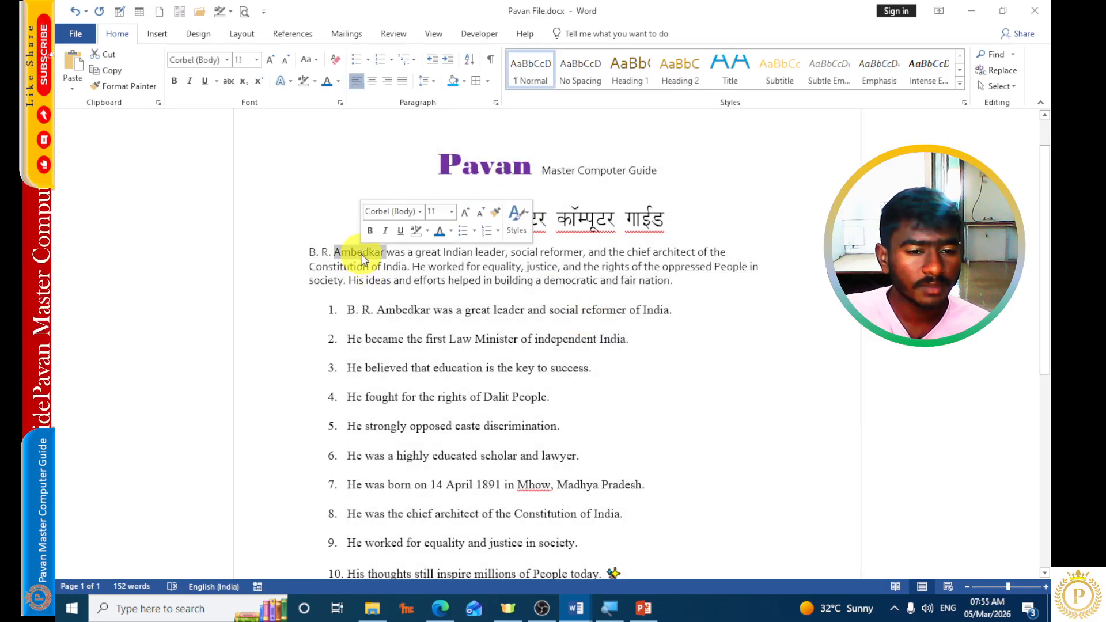
left_click(326, 80)
double_click(570, 281)
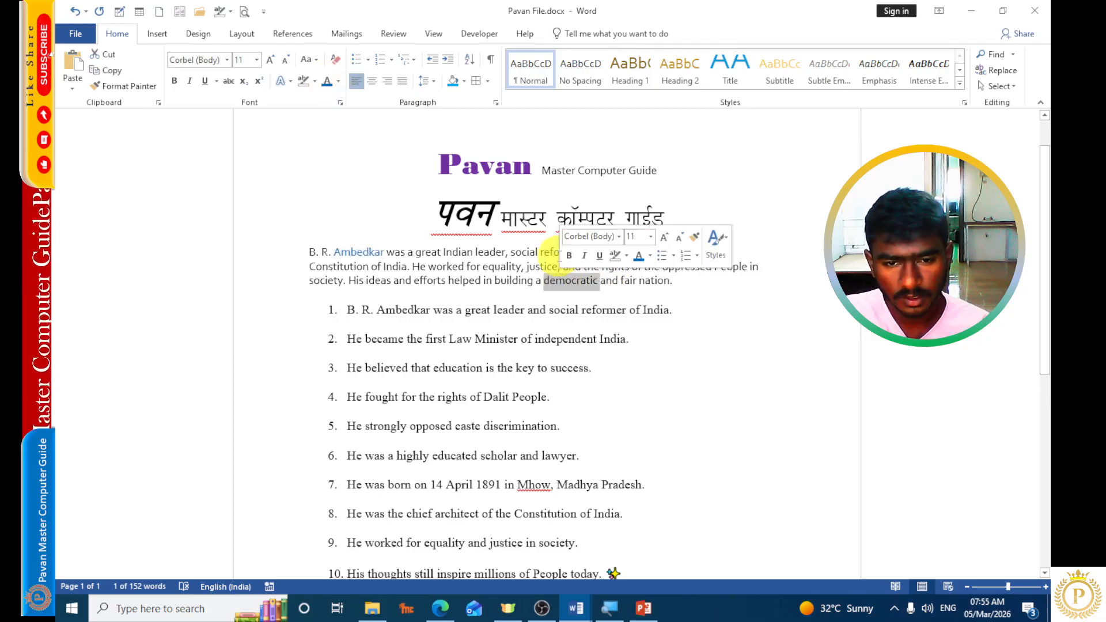
left_click(326, 81)
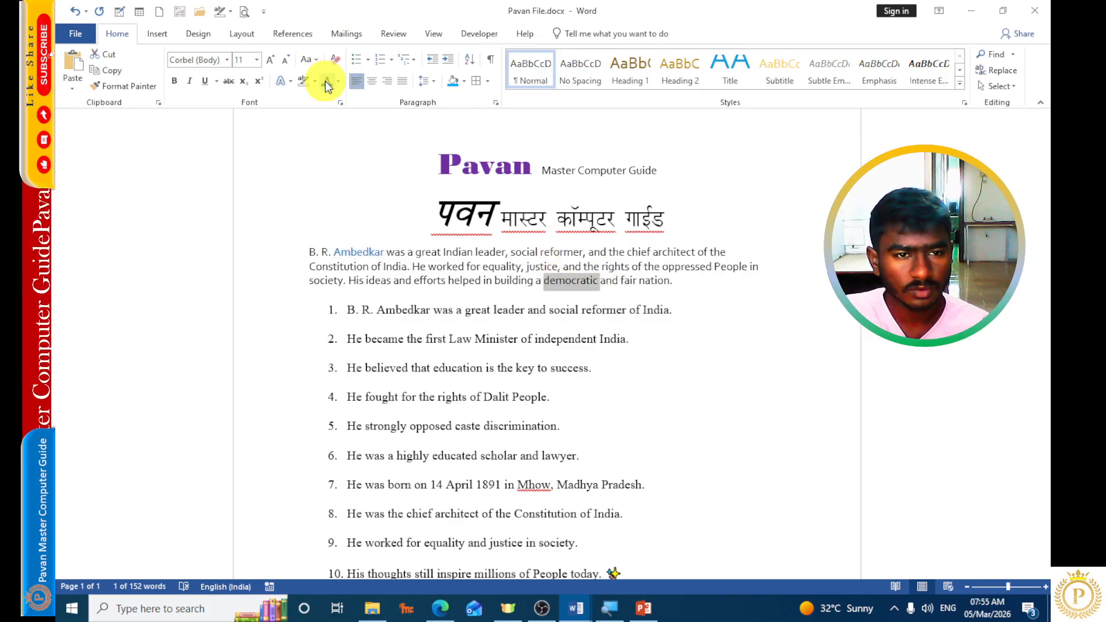
double_click(640, 253)
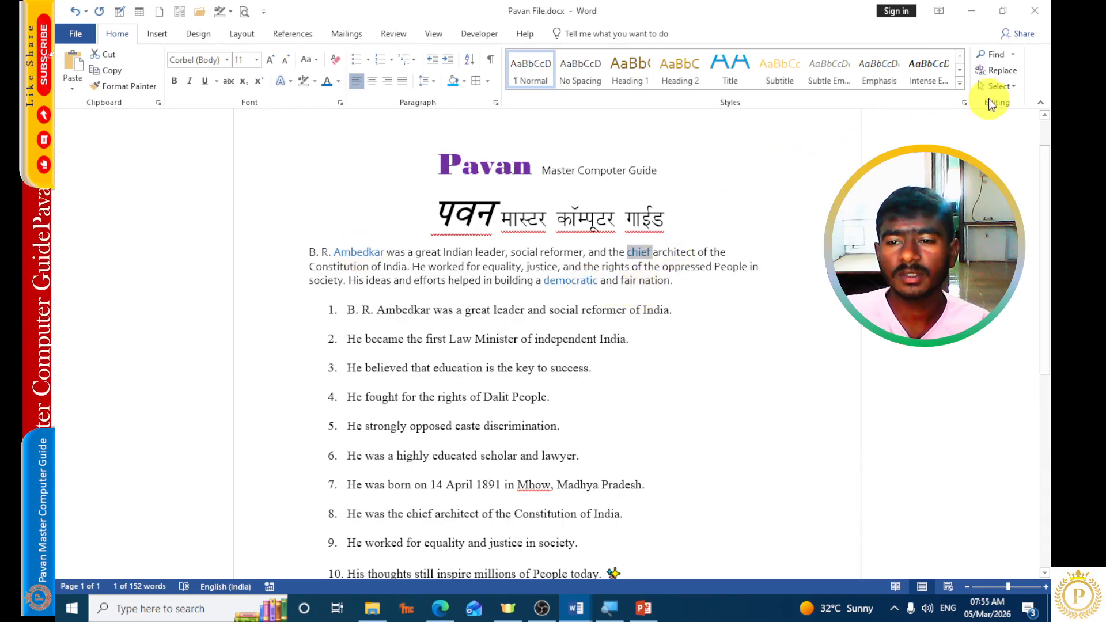
Select all text formatted like "chief", enlarge its font to 14 pt, shrink it back to 11 pt and deselect it.
left_click(998, 87)
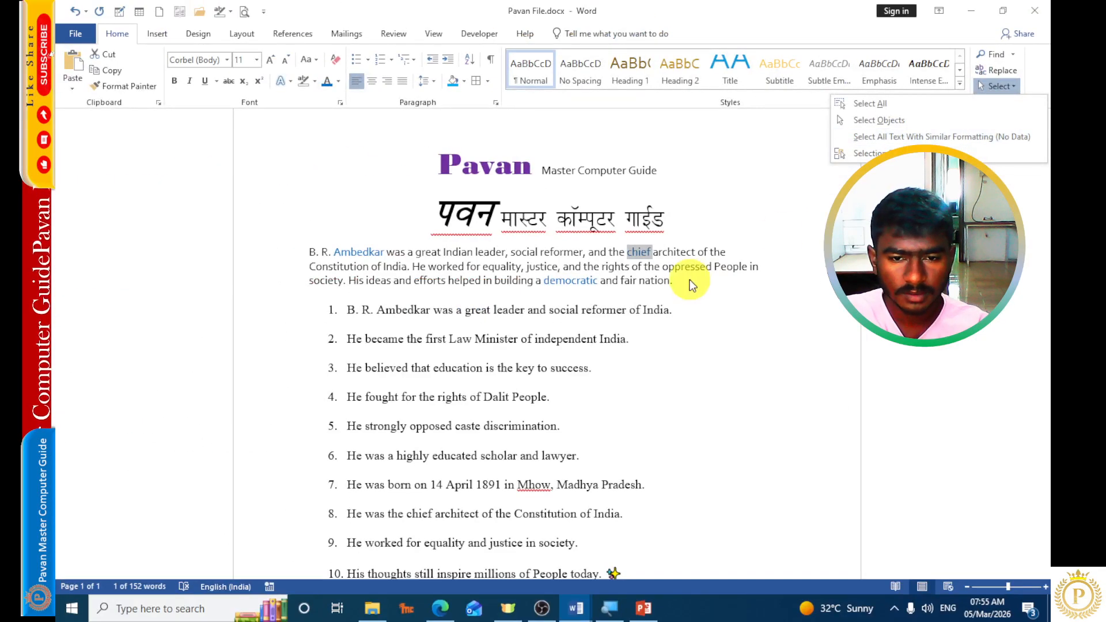
left_click(884, 136)
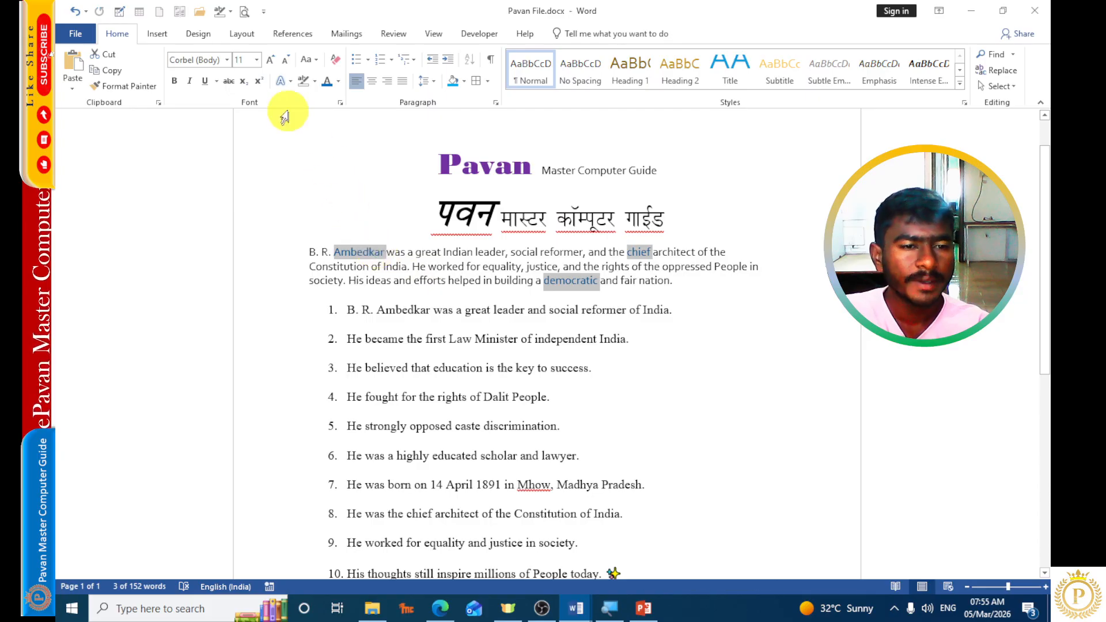
left_click(274, 61)
left_click(274, 61)
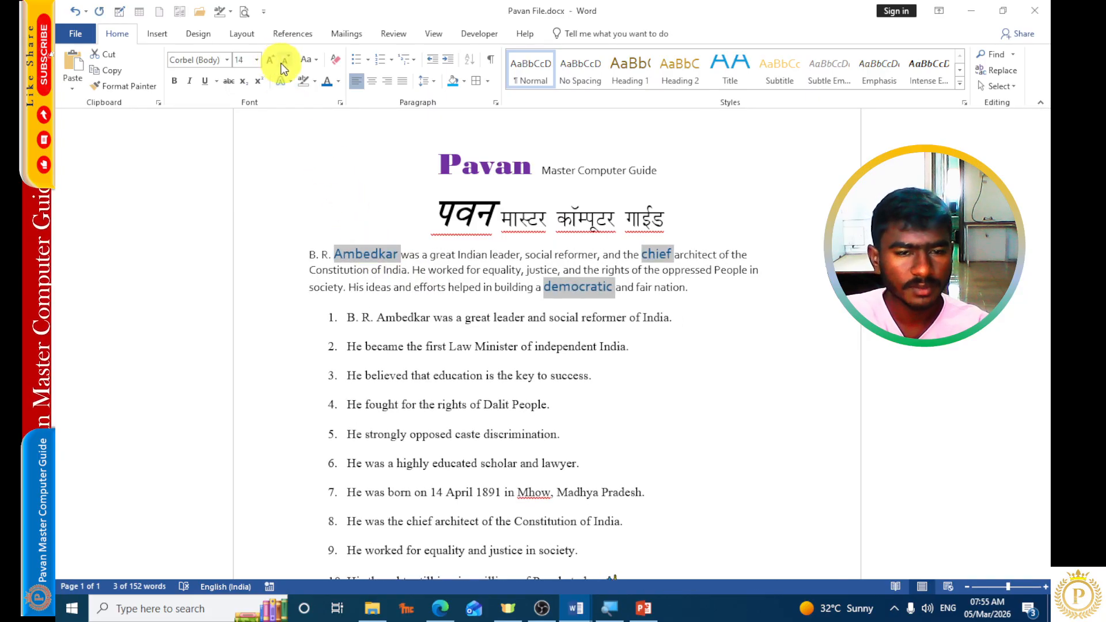
left_click(287, 64)
left_click(287, 64)
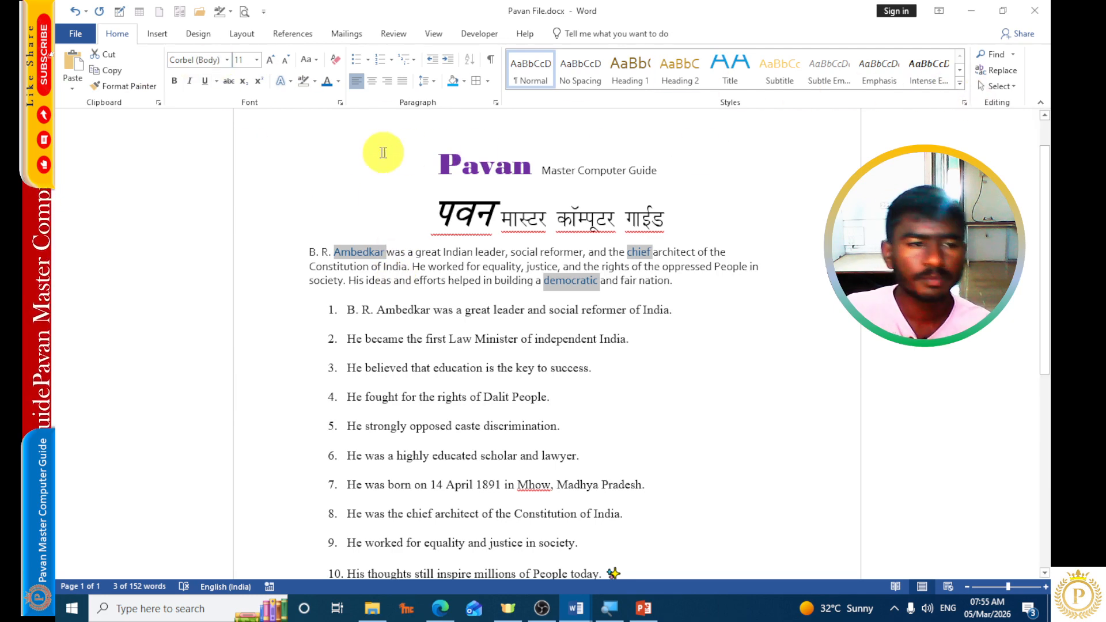
left_click(426, 321)
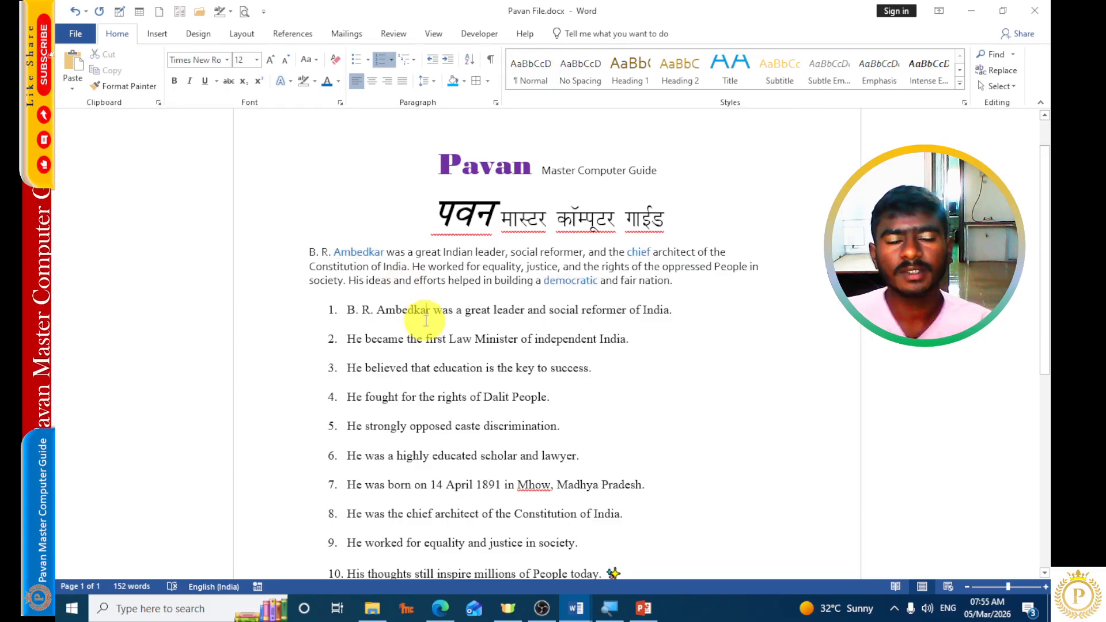